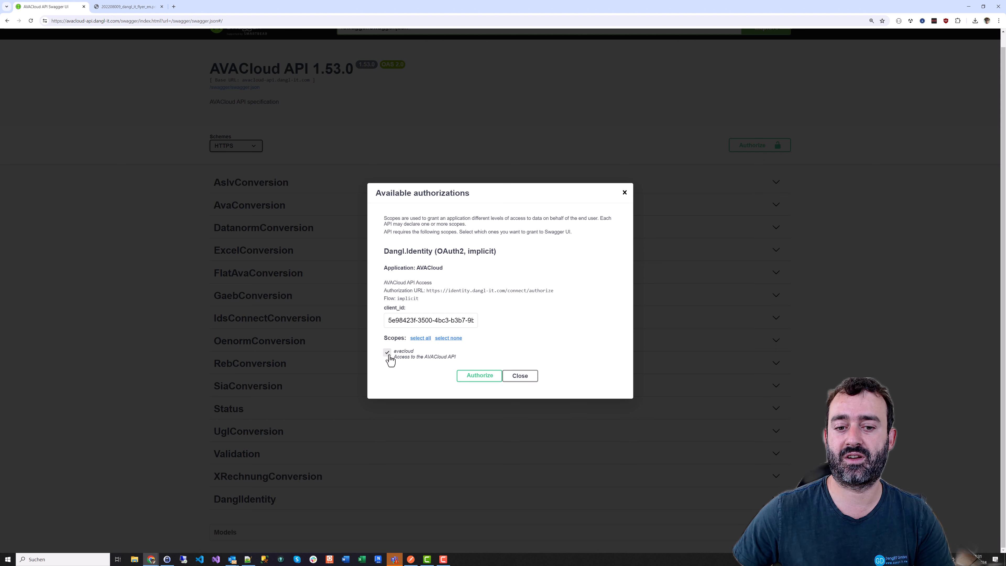
Grant Swagger UI access with the avacloud scope and close the authorizations dialog
click(479, 376)
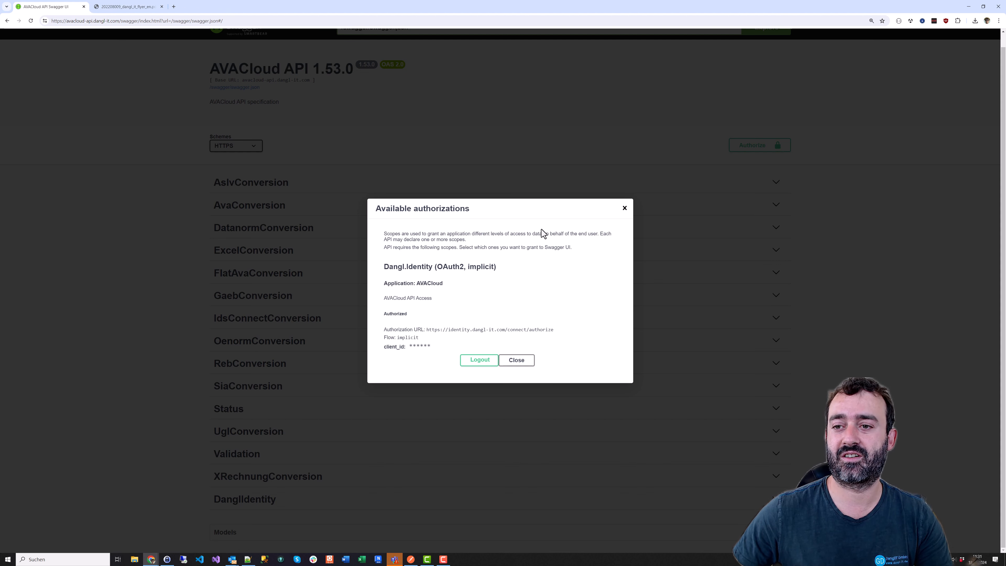
click(517, 360)
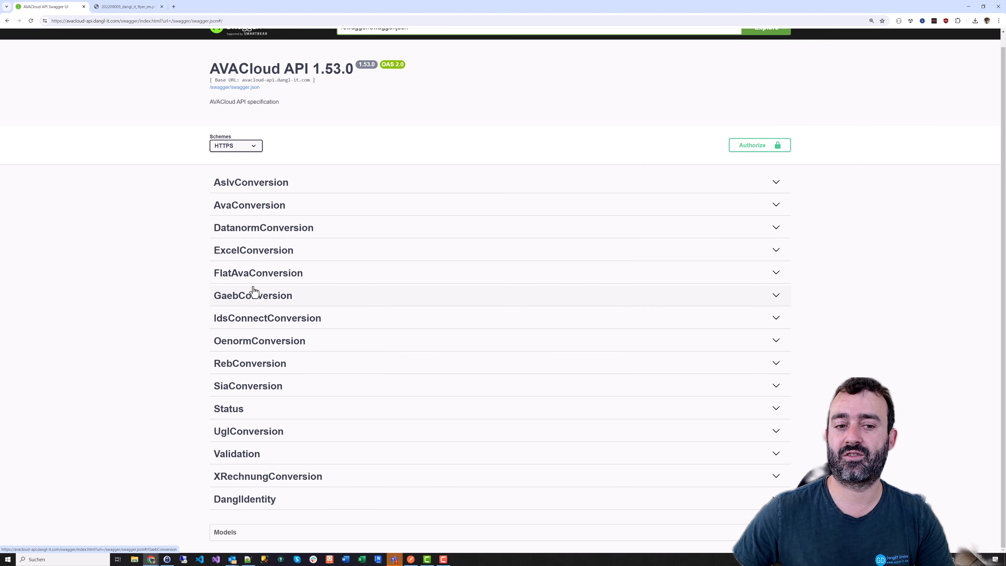
Expand the GaebConversion group to inspect the gaeb/ava endpoint, then collapse it again
click(254, 302)
scroll(186, 278, down, 3)
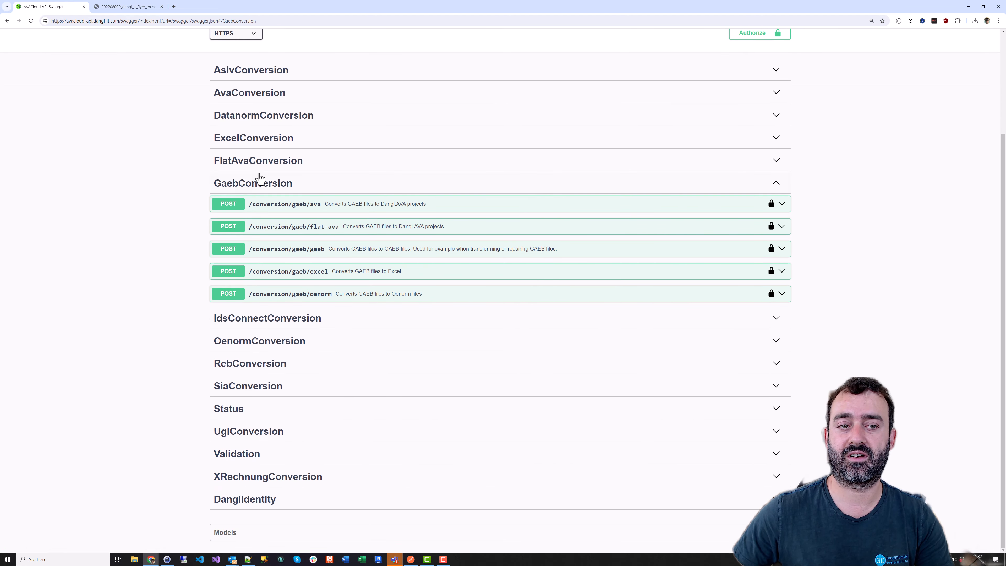
click(308, 209)
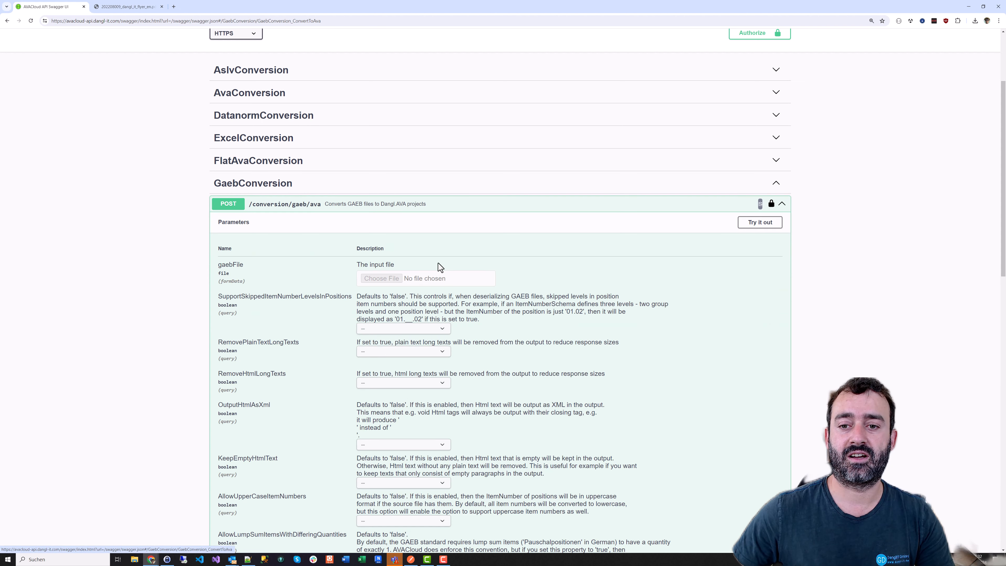
click(361, 210)
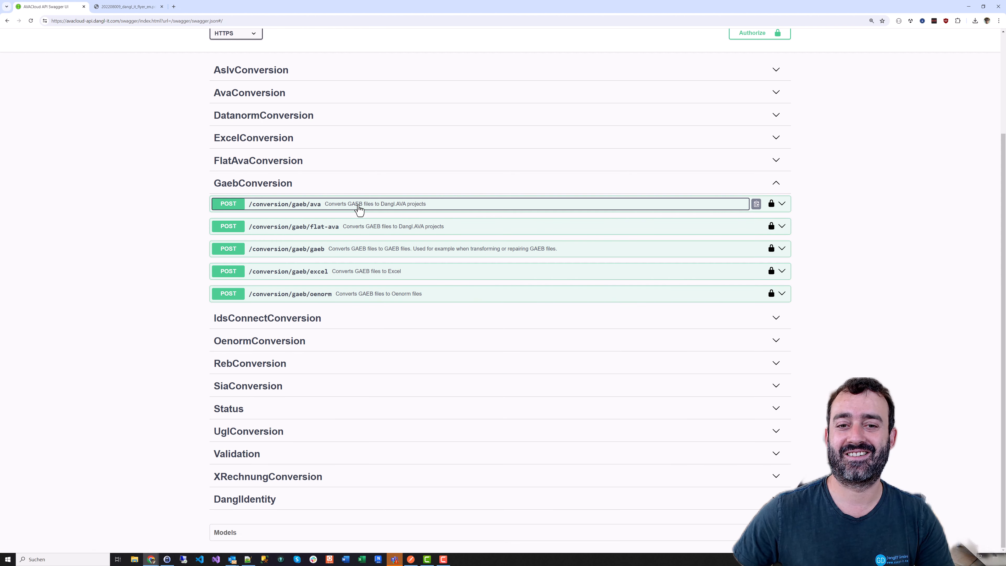
click(274, 183)
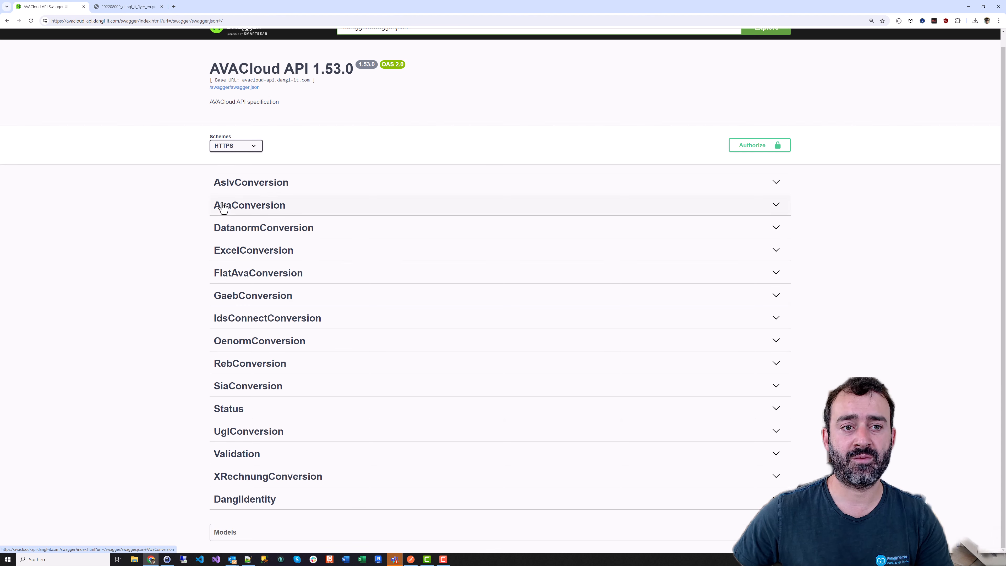
Copy the link address of /swagger/swagger.json
scroll(136, 211, up, 1)
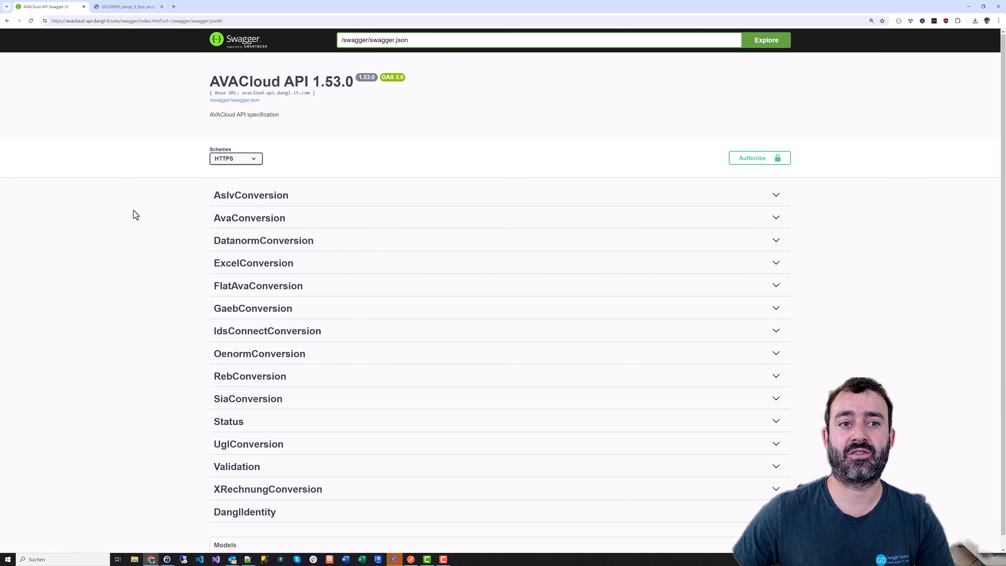
right_click(244, 102)
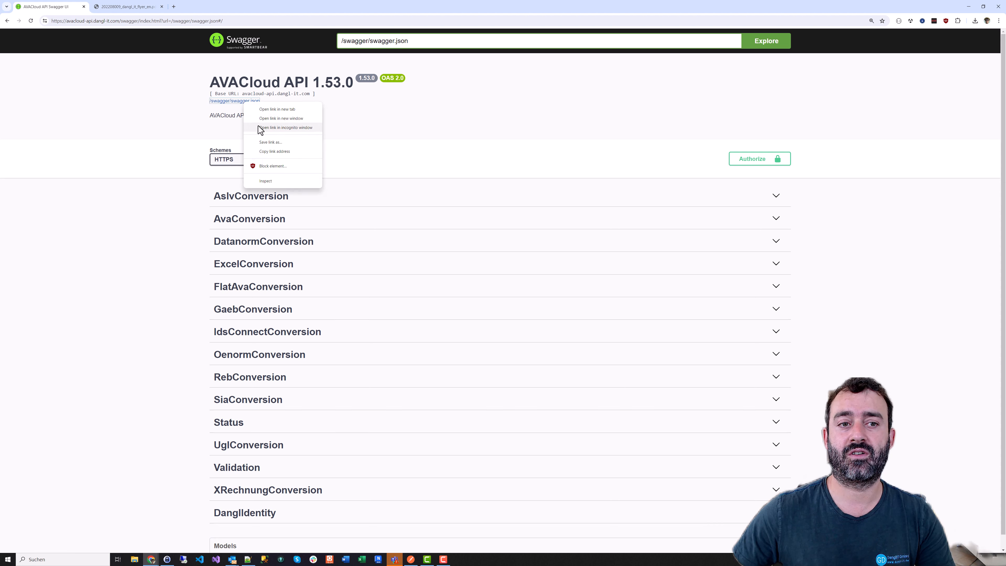
click(267, 152)
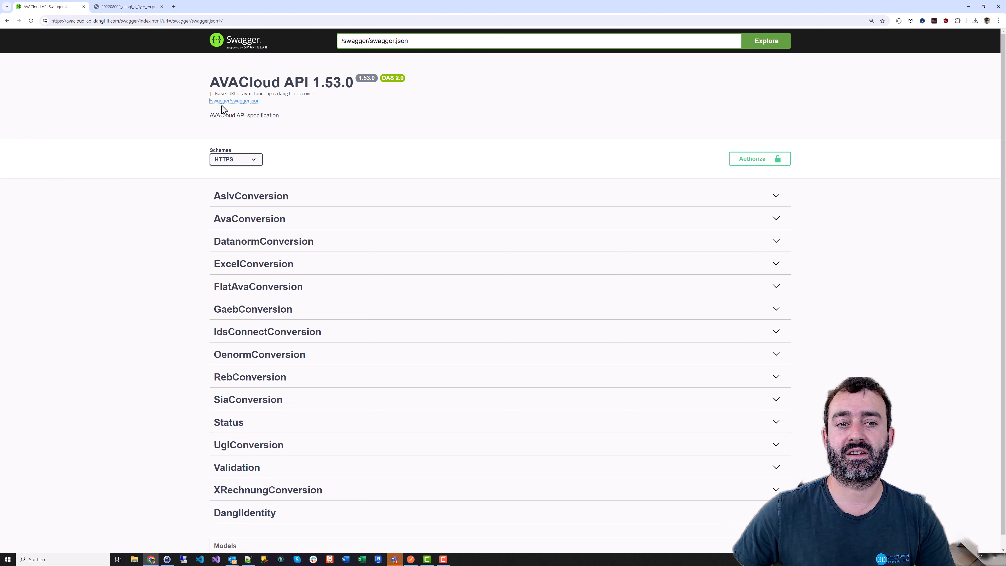
Load the copied swagger.json URL in a new Chrome tab and select its address
click(174, 6)
key(ctrl+v)
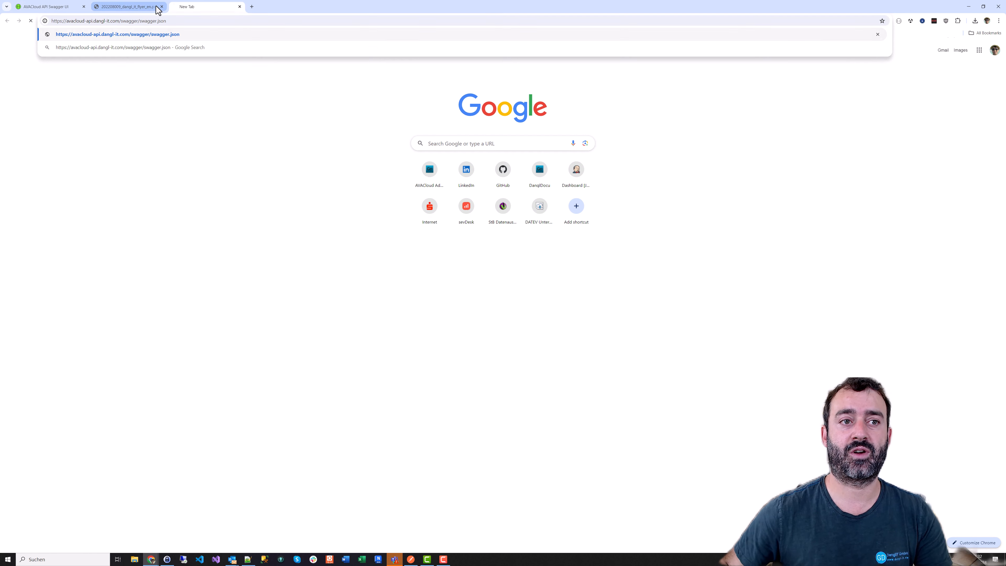
key(Return)
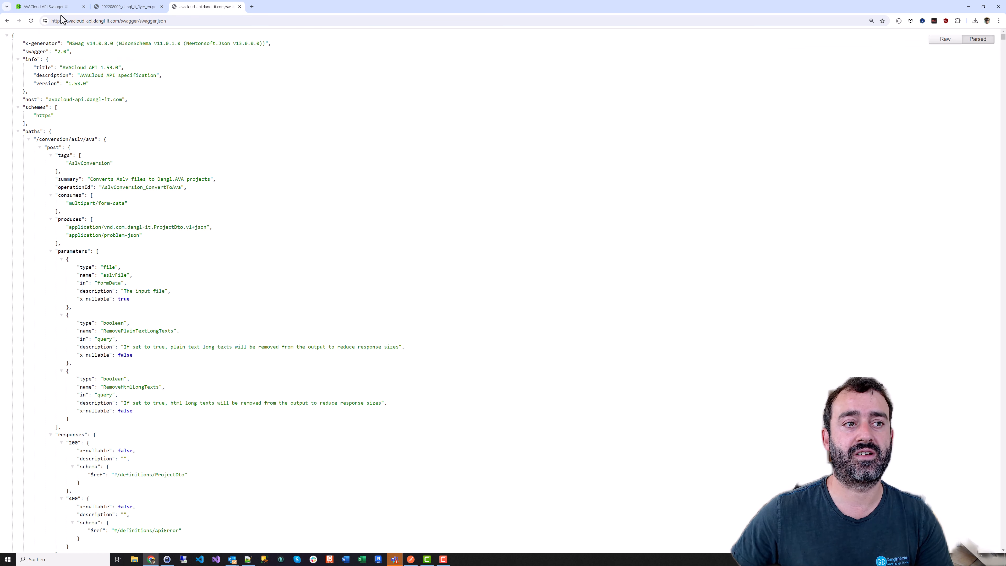
scroll(92, 72, up, 3)
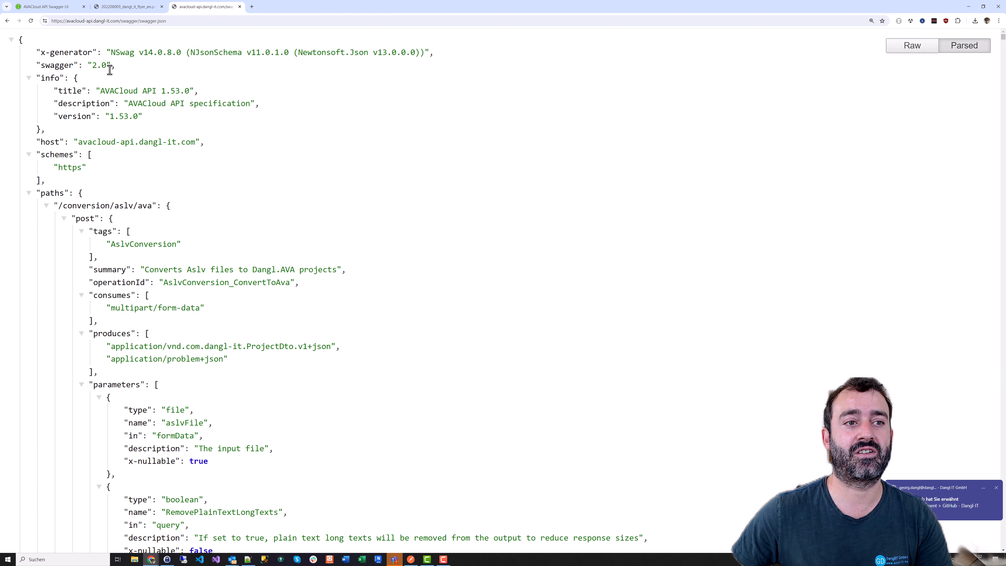
click(996, 488)
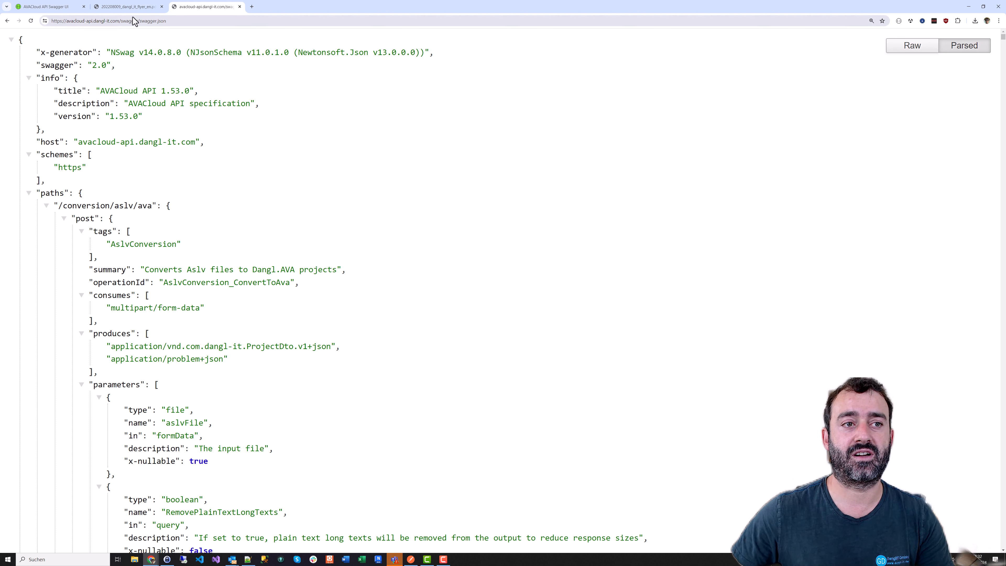
click(143, 20)
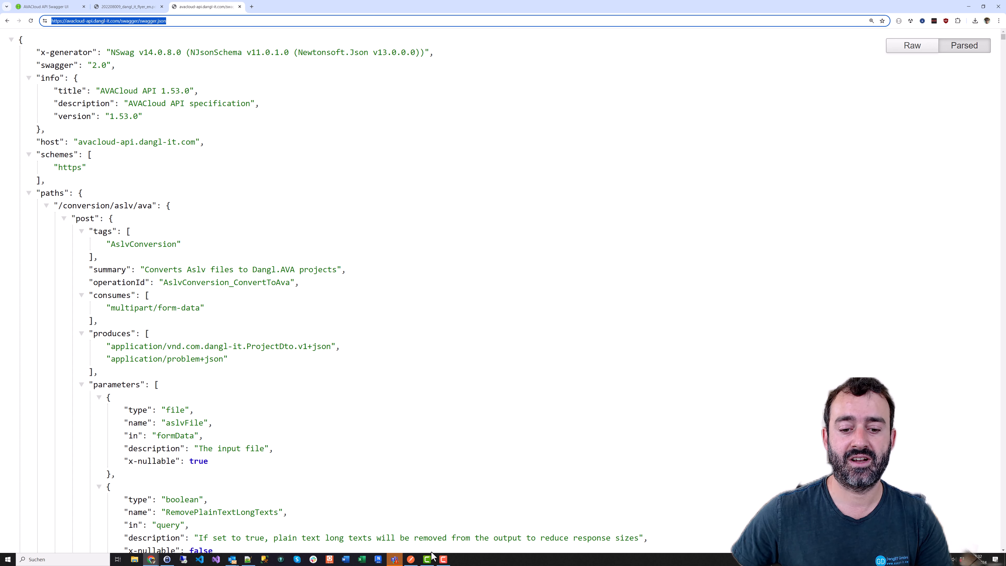
Import the pasted swagger.json URL into Postman as a Postman Collection
click(411, 560)
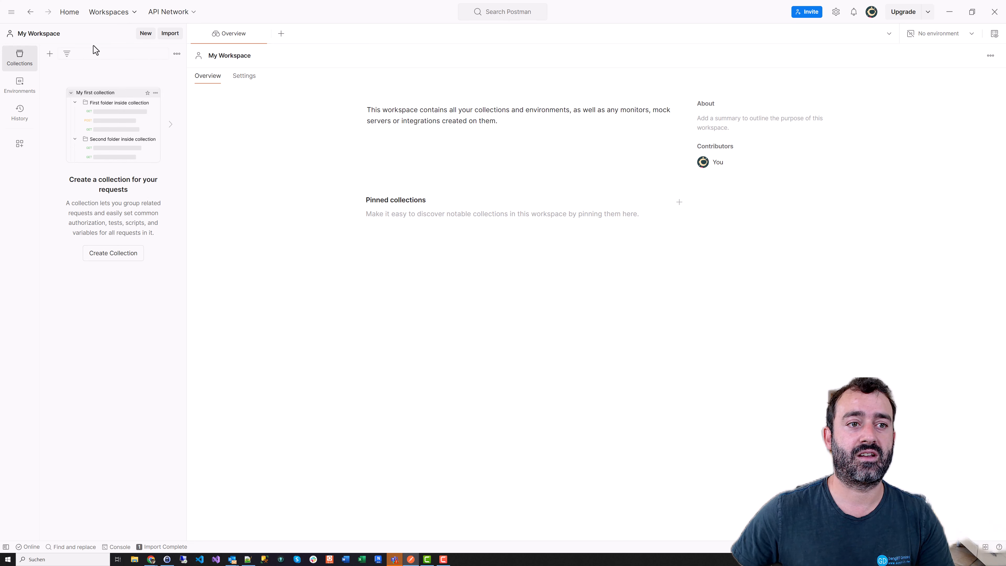
click(170, 35)
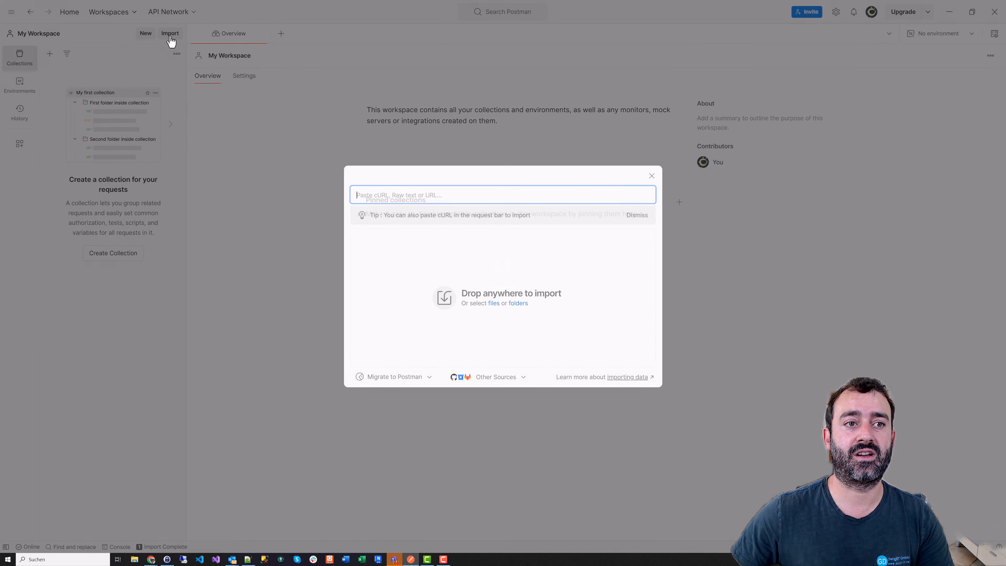
key(ctrl+v)
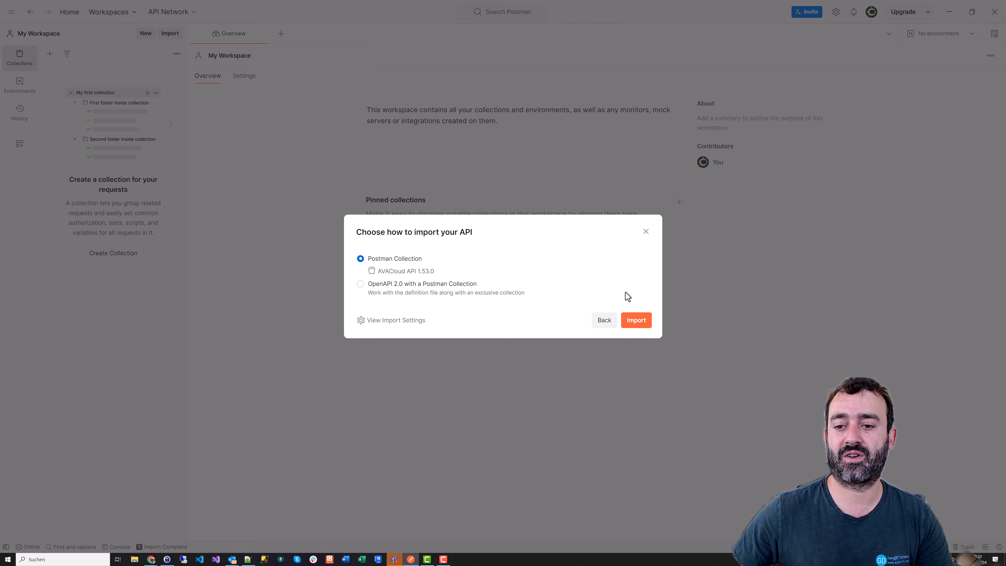
click(638, 322)
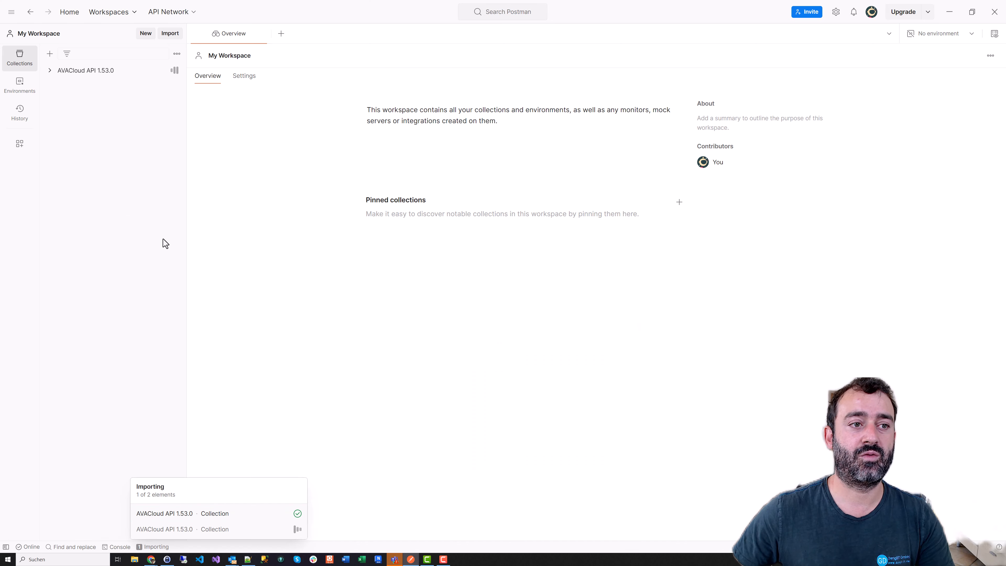
Expand the collection's conversion and status folders and open the GET {{baseUrl}}/status request
click(49, 73)
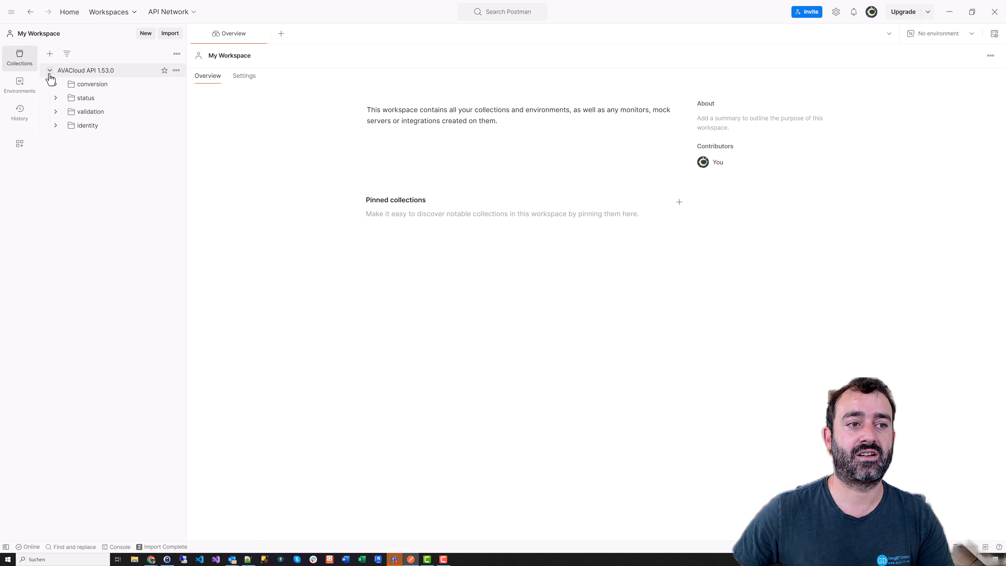
click(56, 88)
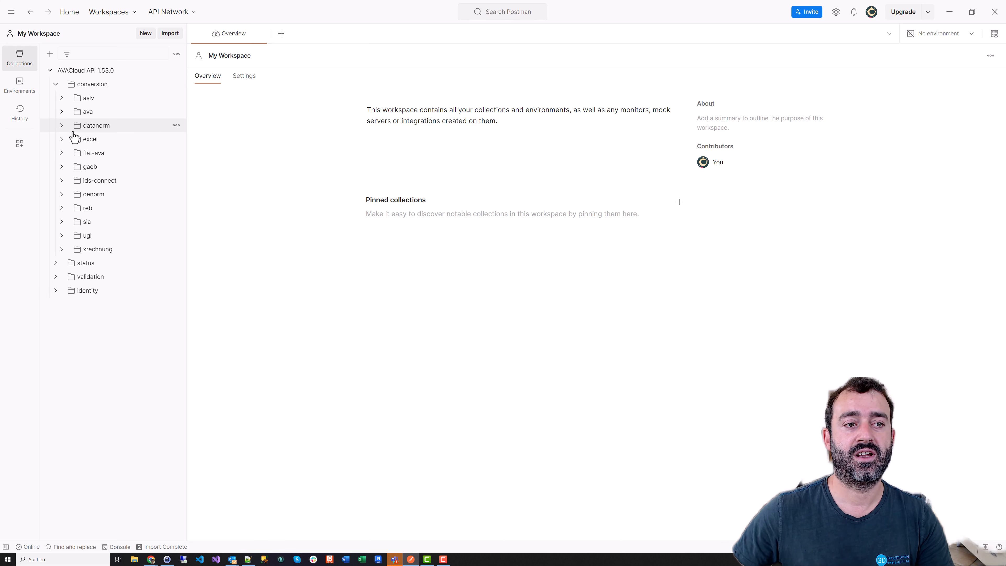
click(62, 113)
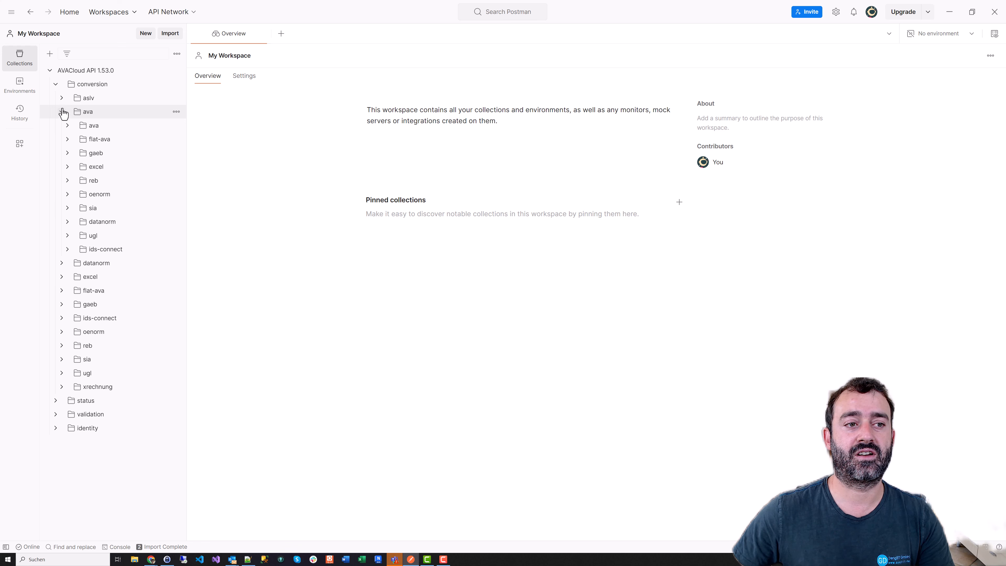
click(62, 113)
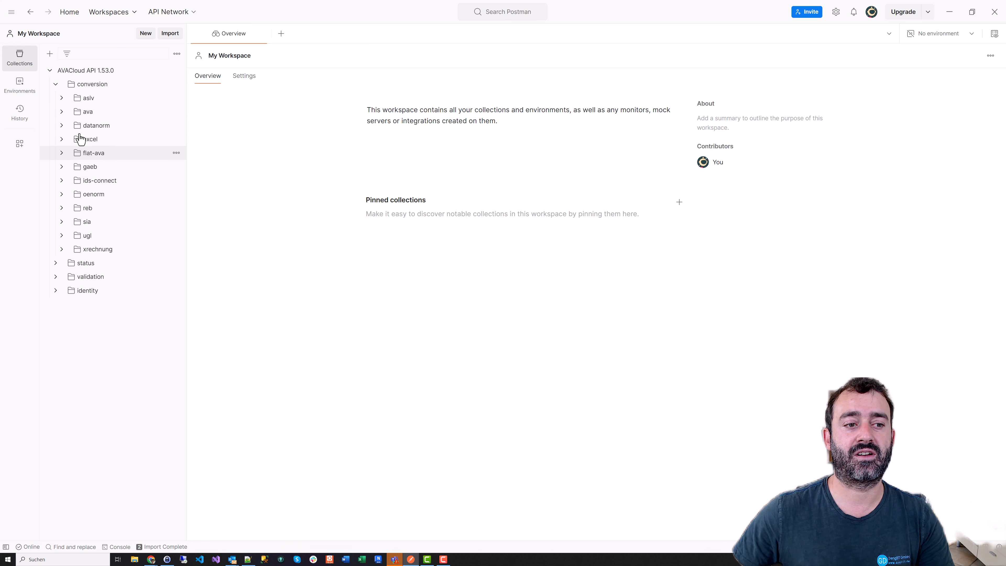
click(56, 263)
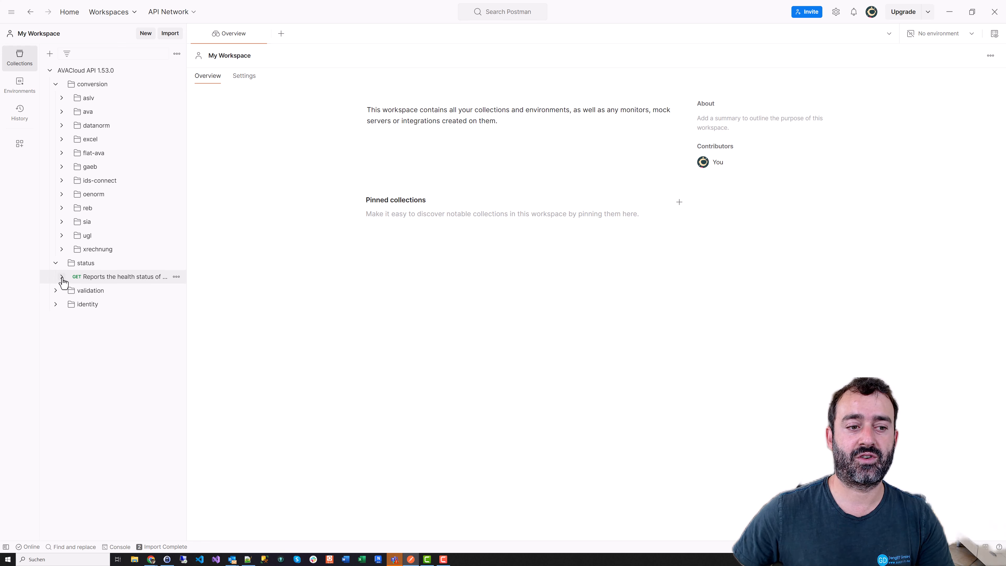
click(99, 284)
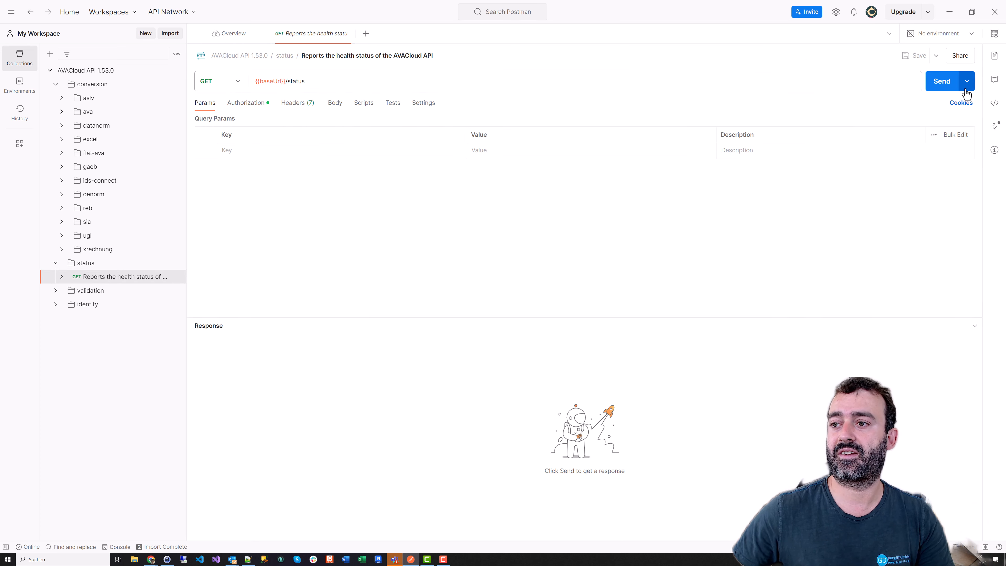
Send the status request and enlarge the response pane to view the JSON
click(942, 85)
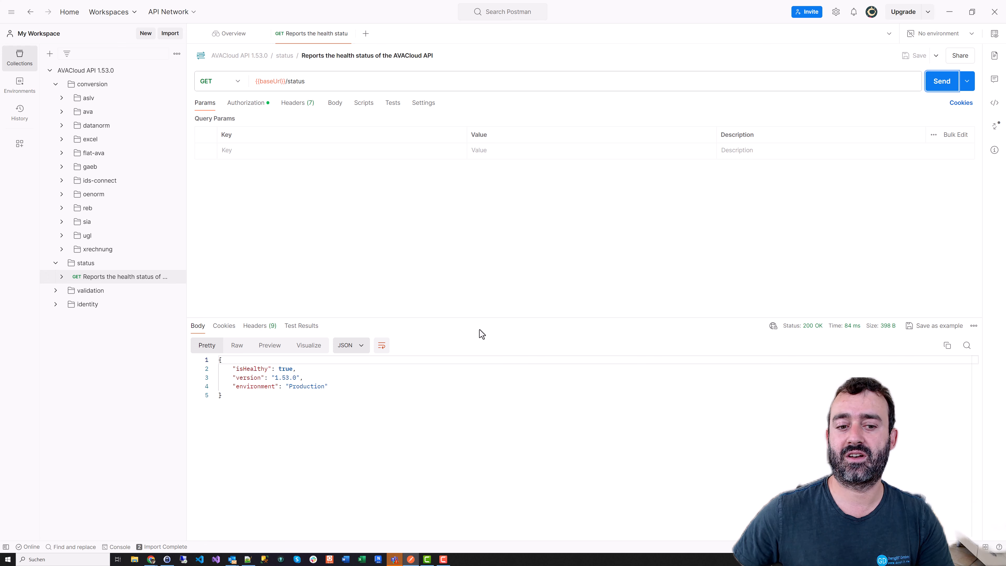
drag(443, 318, 442, 263)
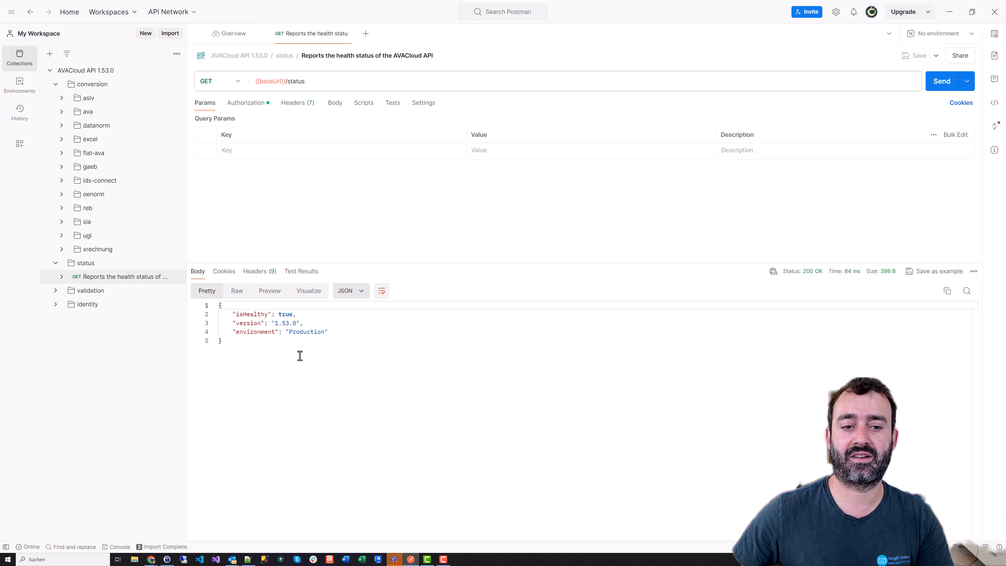
click(265, 354)
key(ctrl+a)
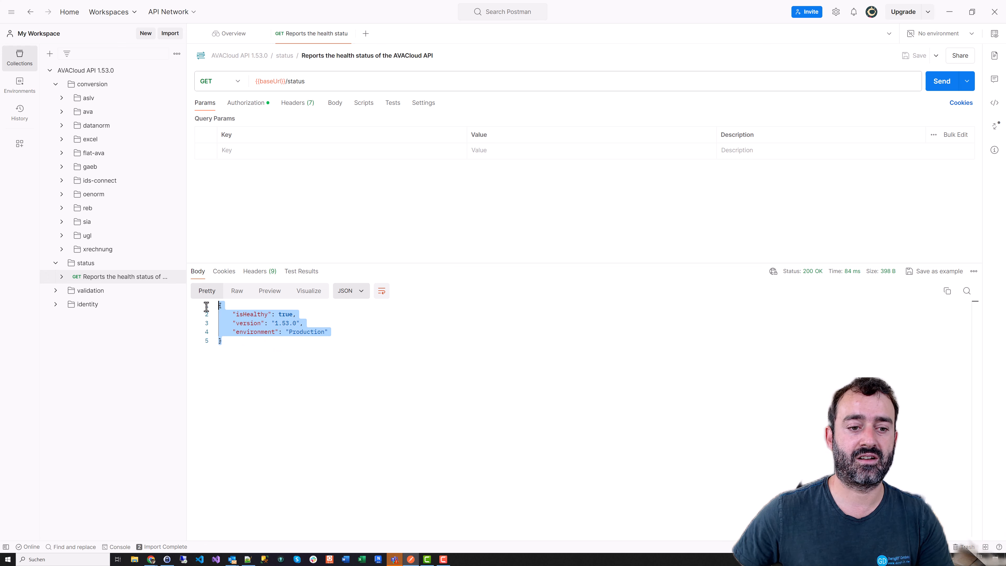
click(279, 346)
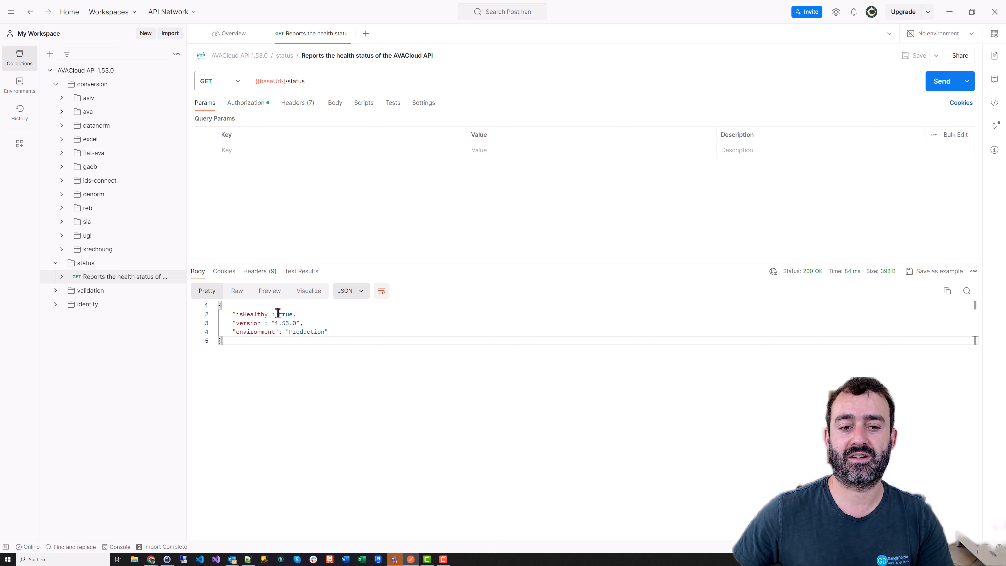
Highlight version 1.53.0 and isHealthy true, then expand the ava folder under conversion
drag(274, 325, 300, 324)
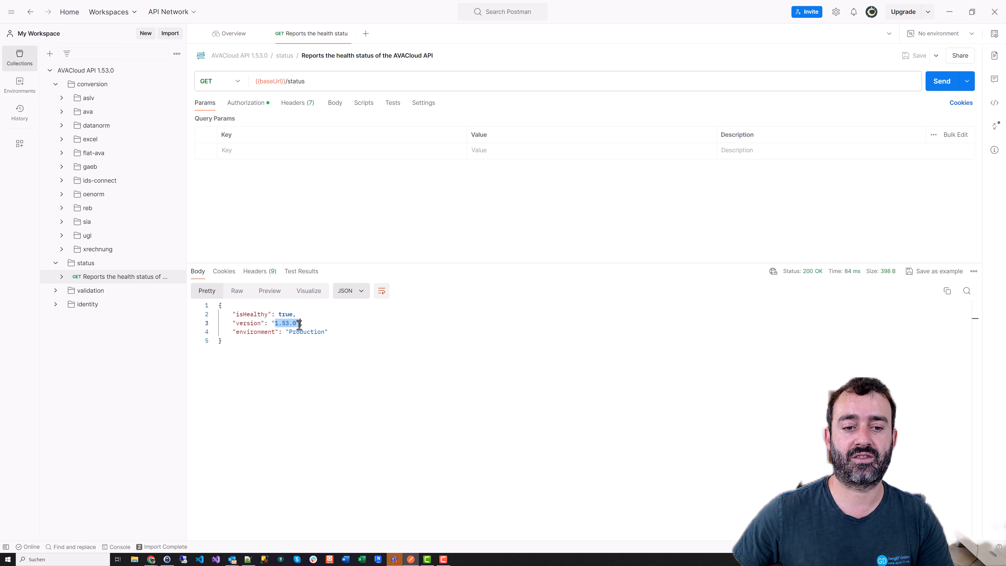
click(282, 314)
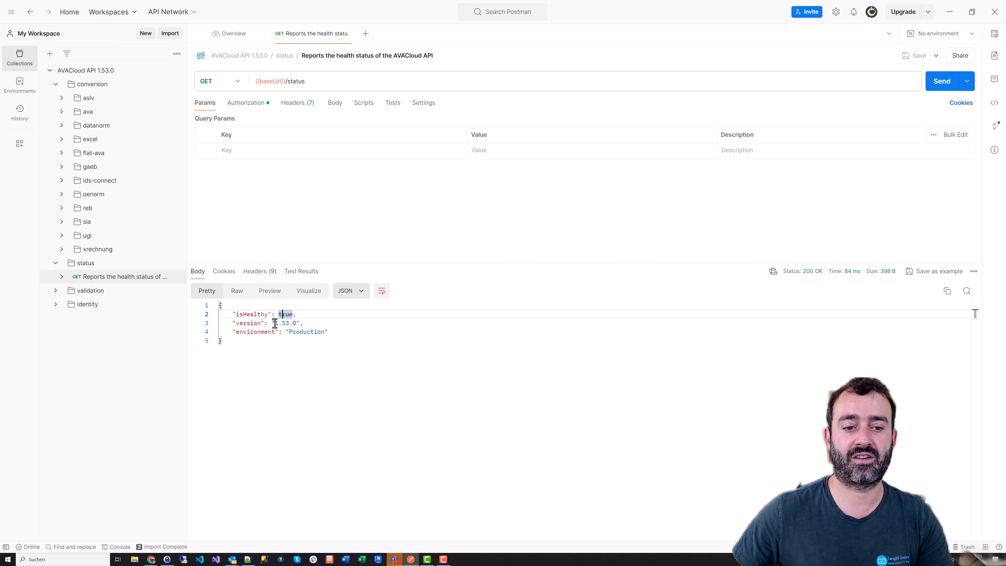
drag(272, 324, 290, 325)
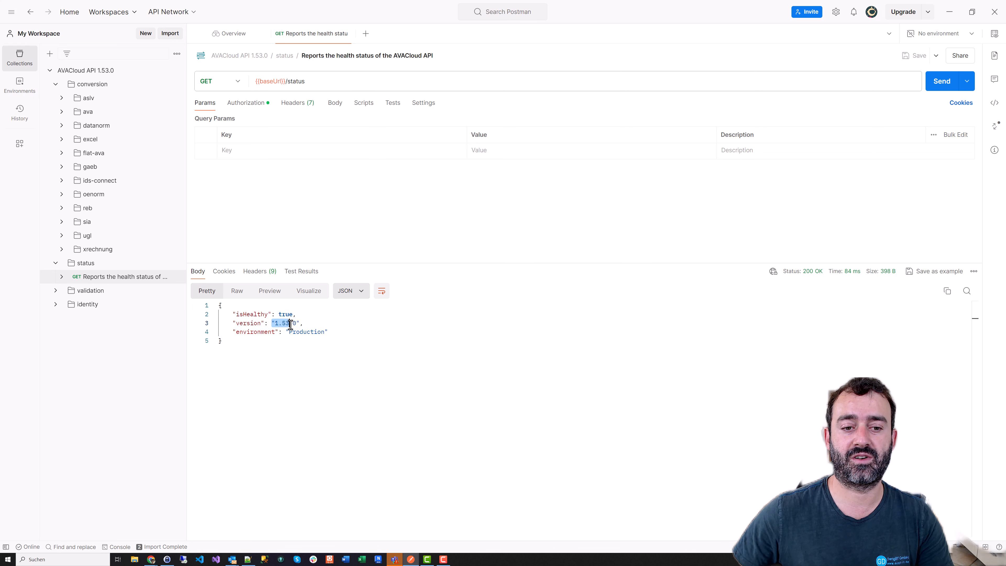
click(315, 326)
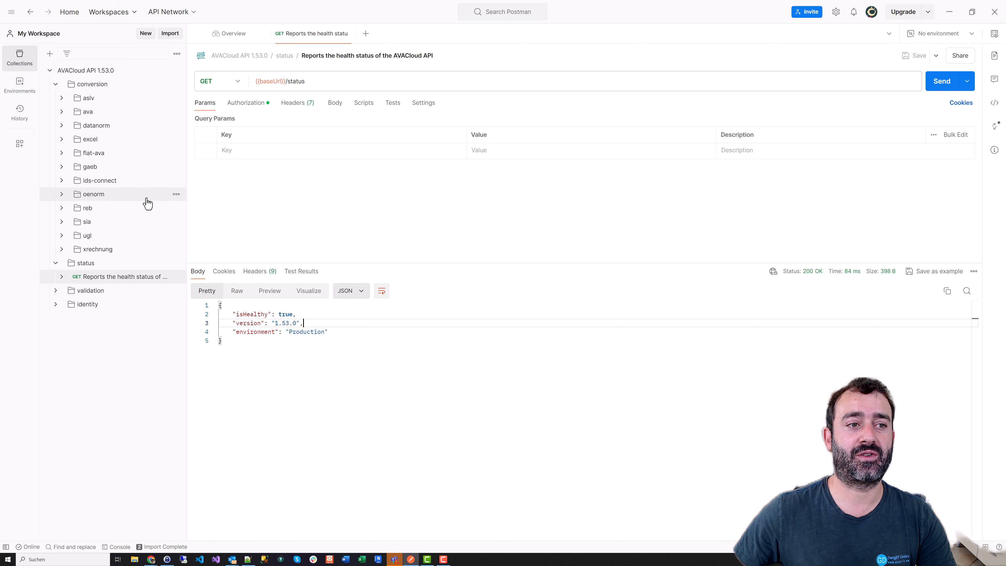
click(68, 113)
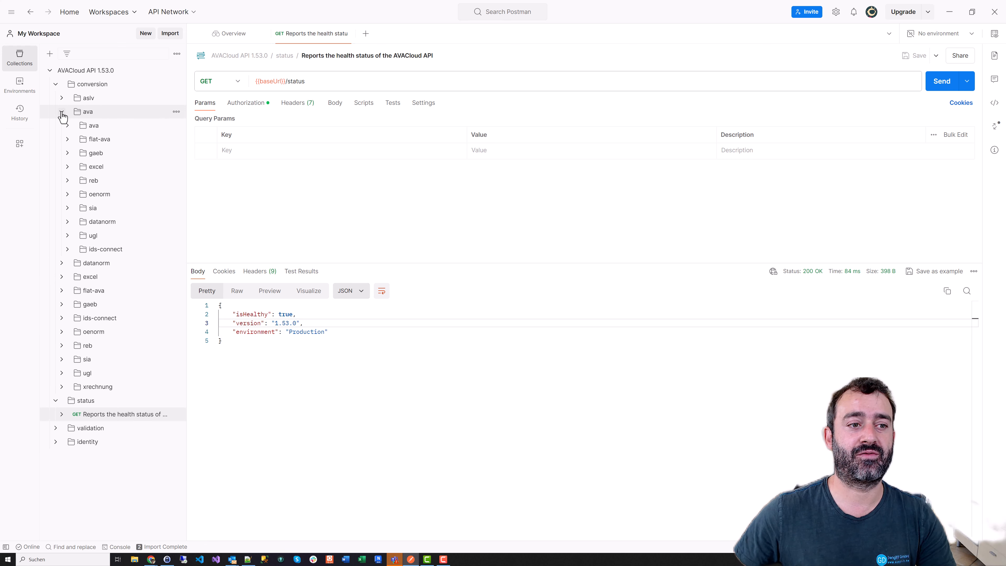
Send the Converts Dangl.AVA POST request with all query params unchecked, getting 401 Unauthorized
click(67, 126)
click(135, 139)
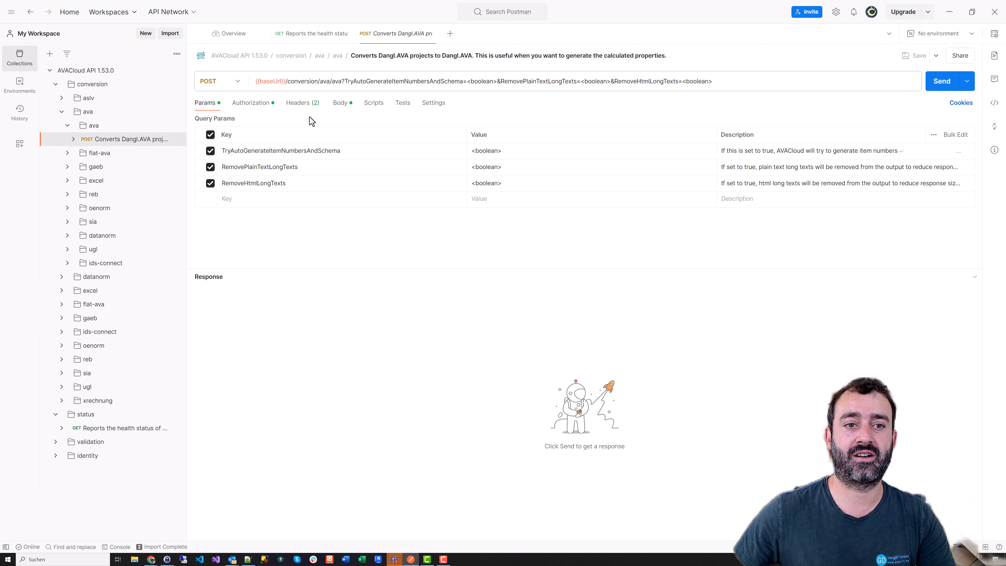
click(210, 135)
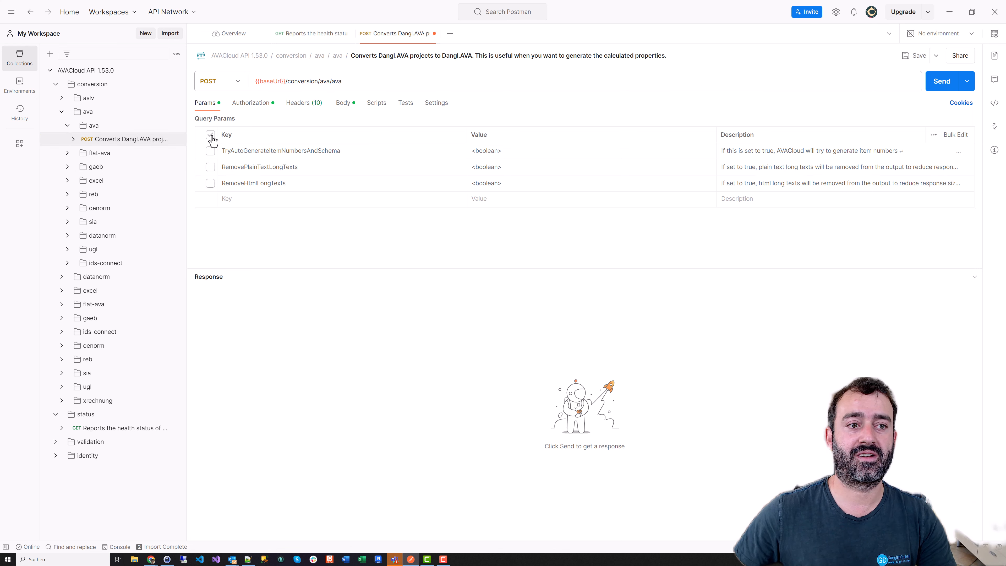
click(939, 81)
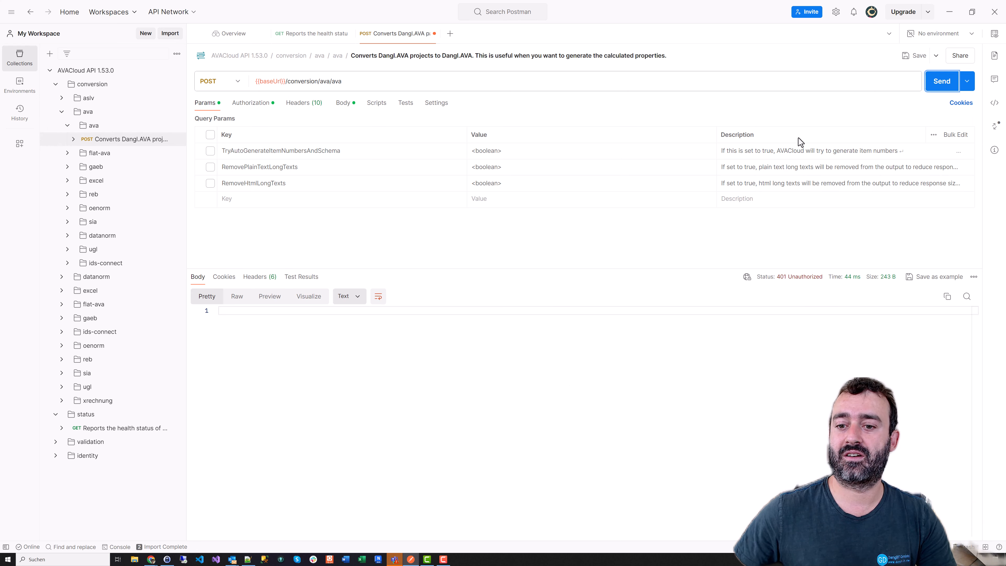
mouse_move(819, 282)
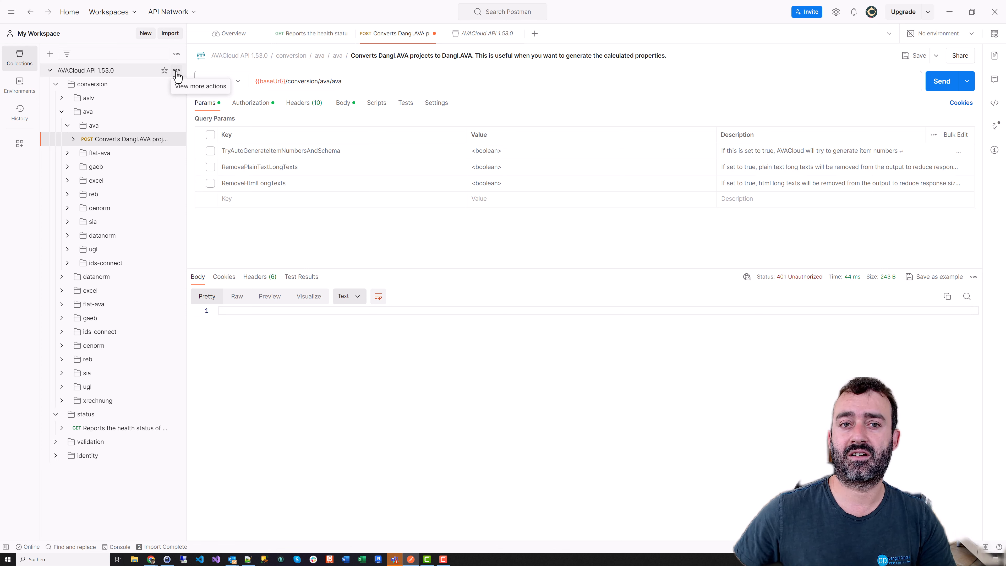
In the collection's OAuth 2.0 authorization, name the token AVAClou and choose Client Credentials grant
click(176, 71)
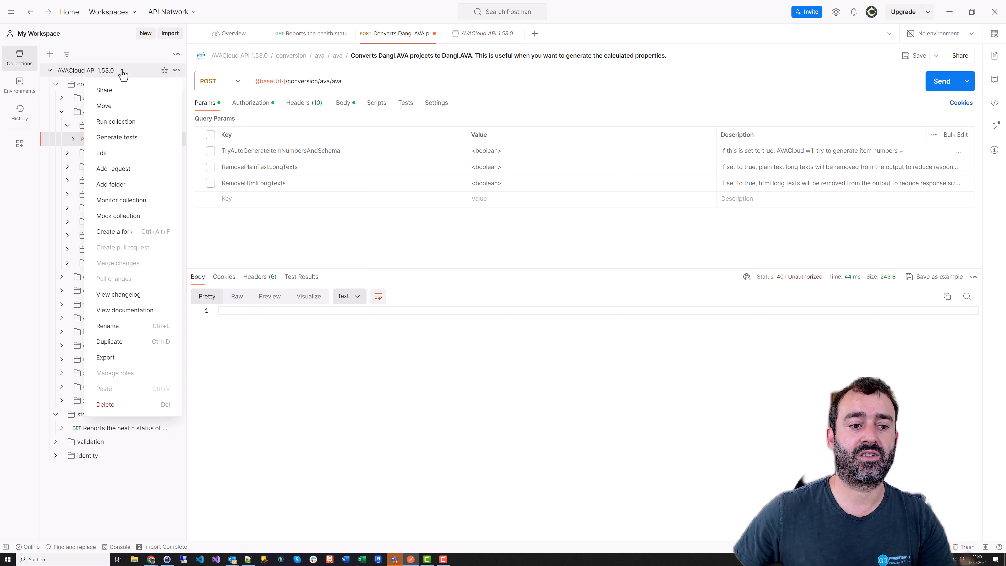
click(133, 157)
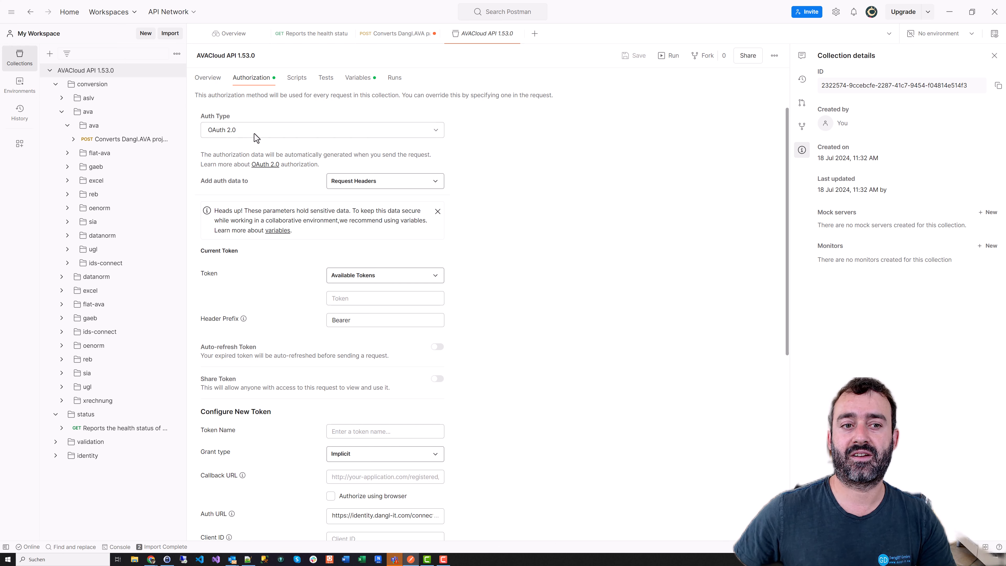
click(274, 132)
click(666, 134)
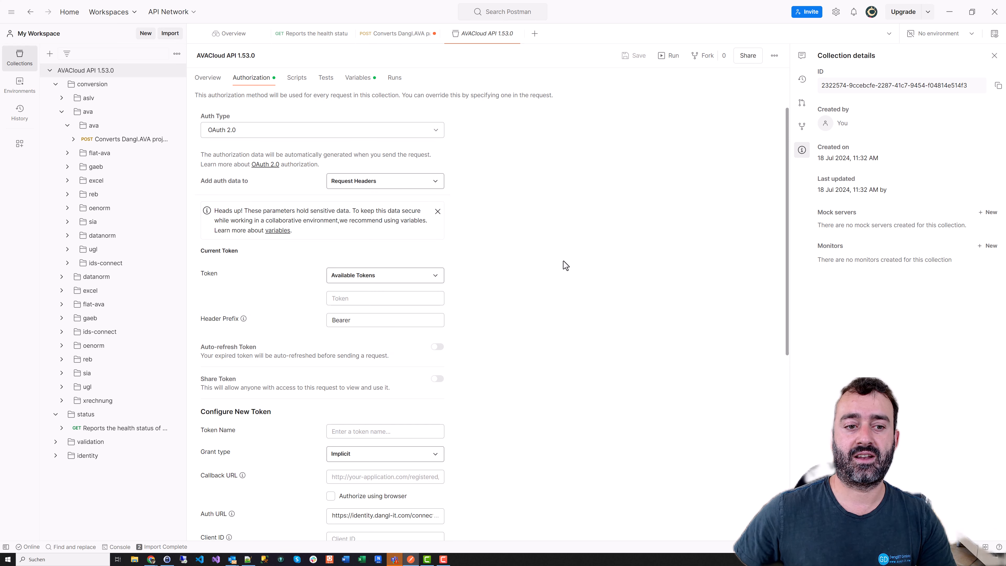
scroll(205, 193, down, 2)
scroll(214, 206, down, 3)
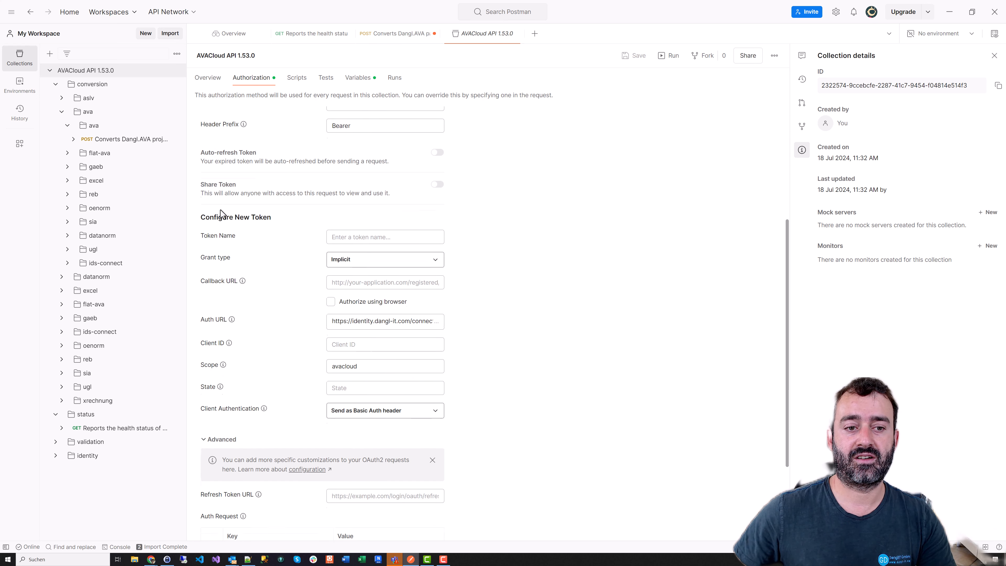
scroll(222, 216, down, 2)
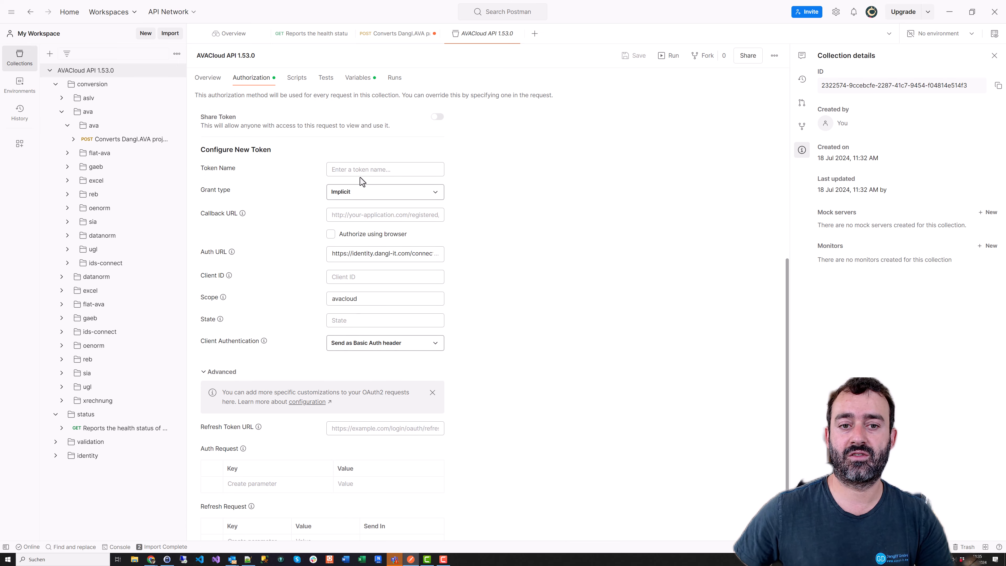
click(357, 170)
text(AVA)
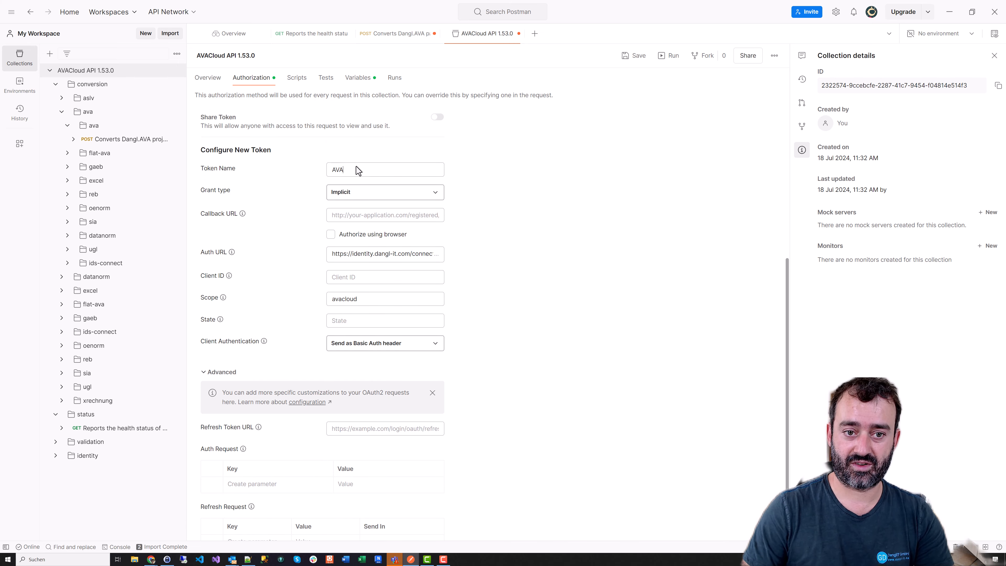
text(Cloud)
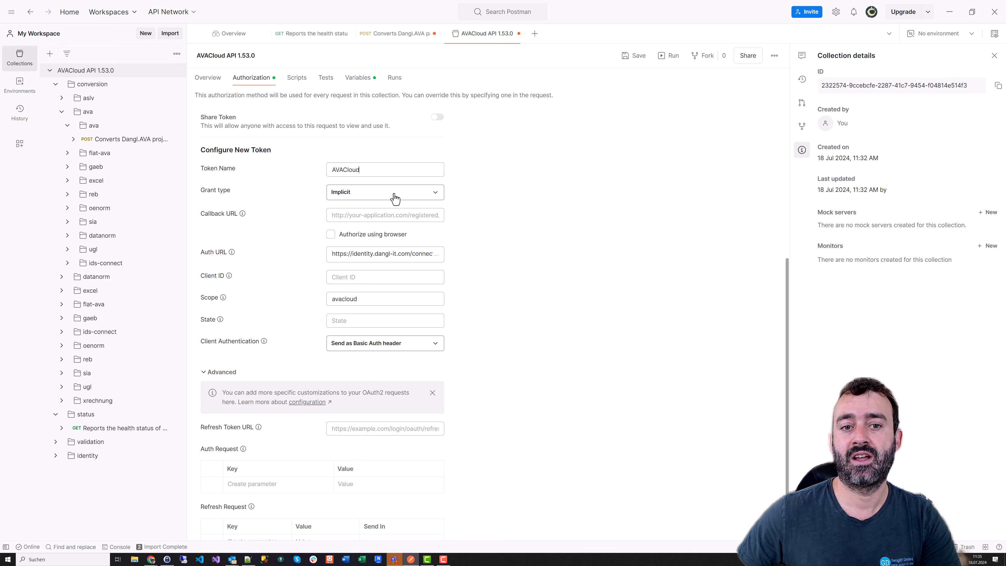
click(395, 194)
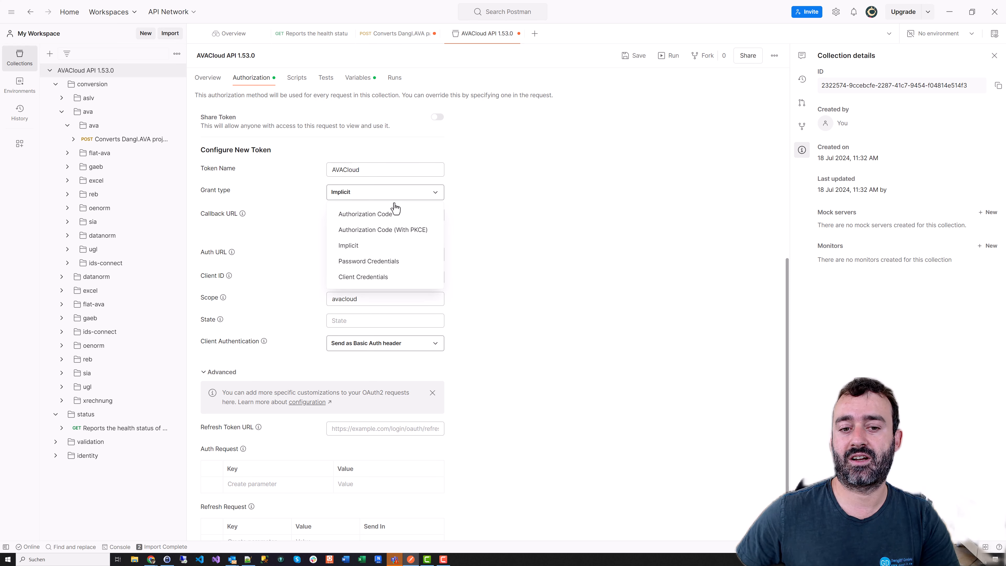
click(390, 279)
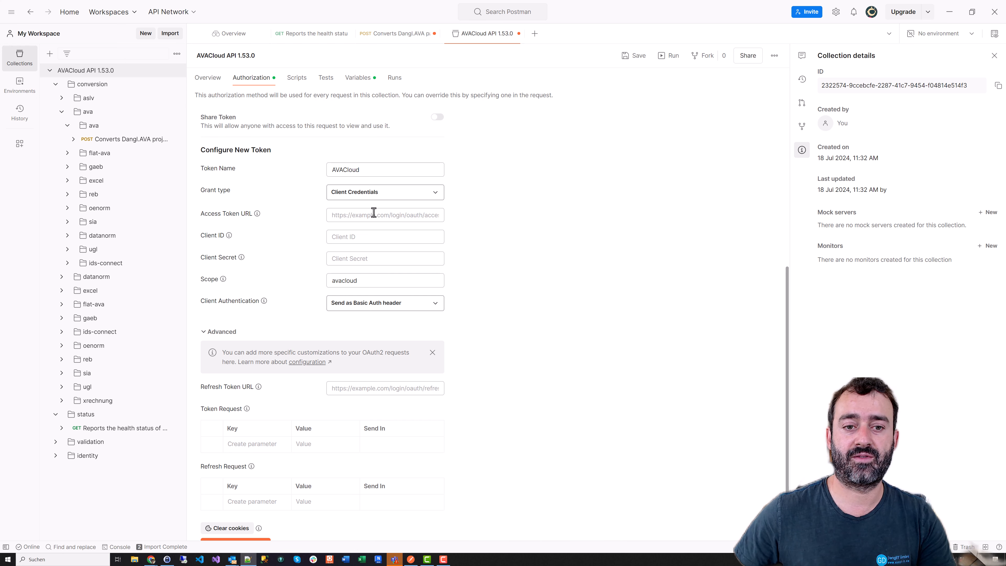
Paste the identity token endpoint as Access Token URL, plus the client ID and client secret
click(361, 218)
key(ctrl+v)
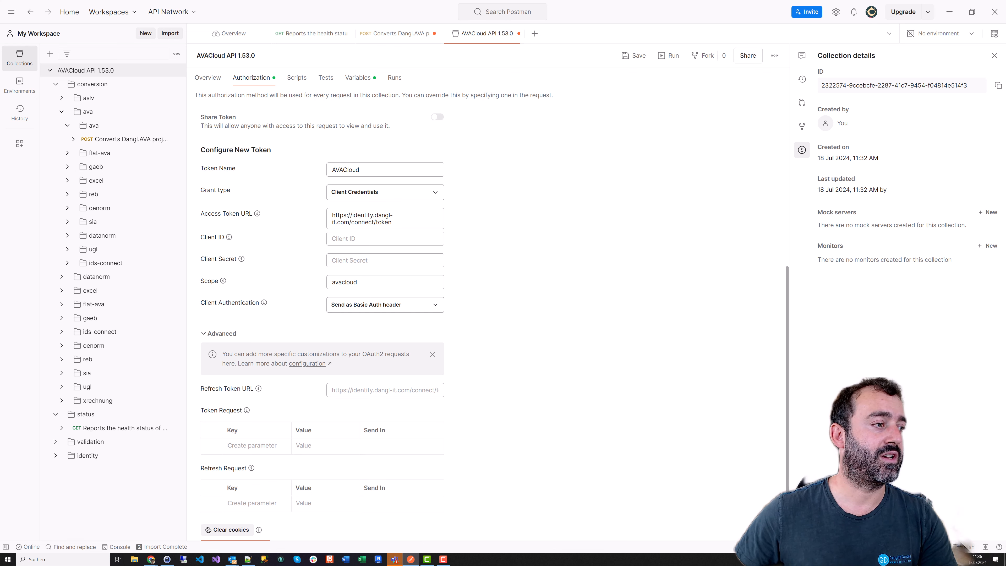
key(alt+Tab)
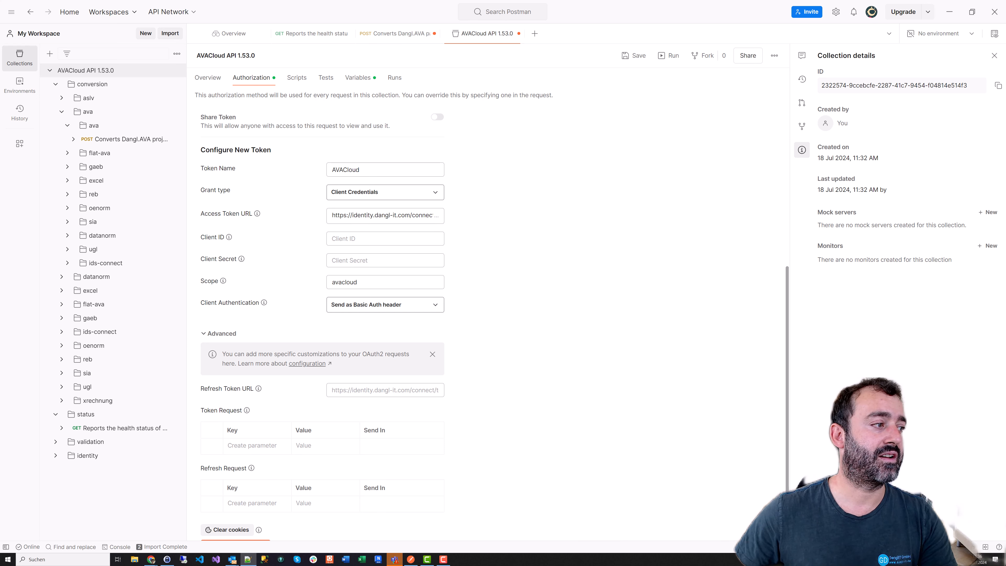
click(382, 239)
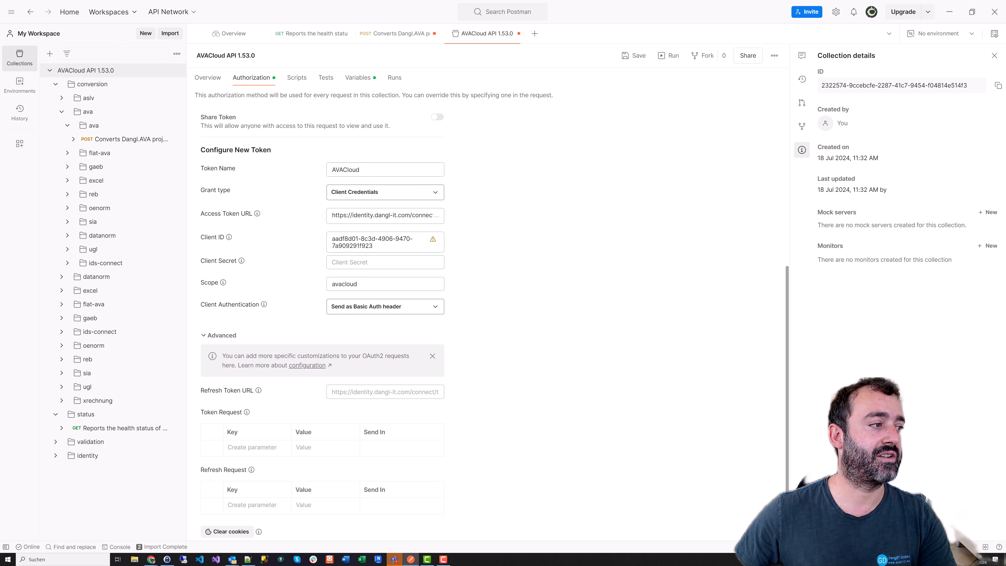
key(alt+Tab)
click(335, 263)
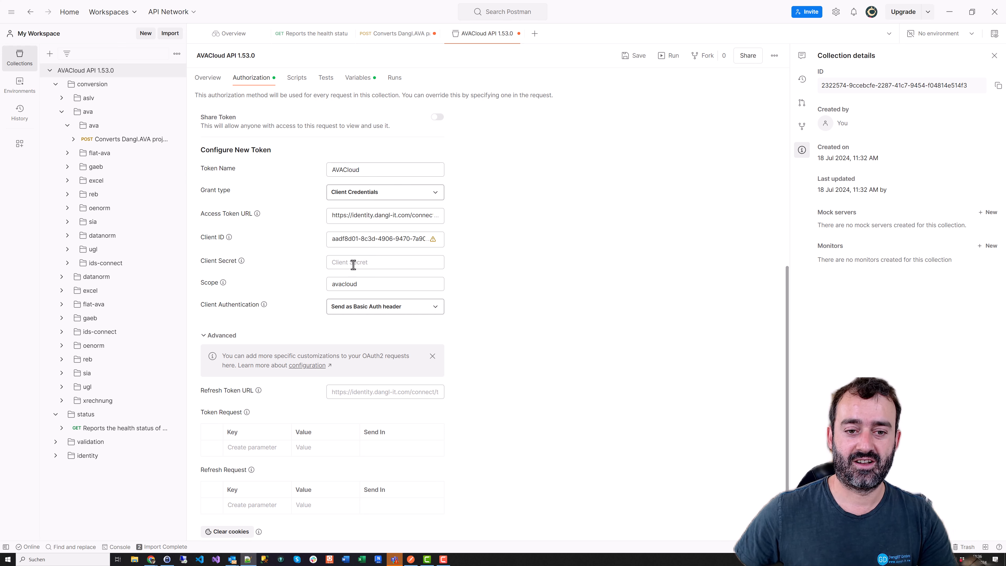
key(ctrl+v)
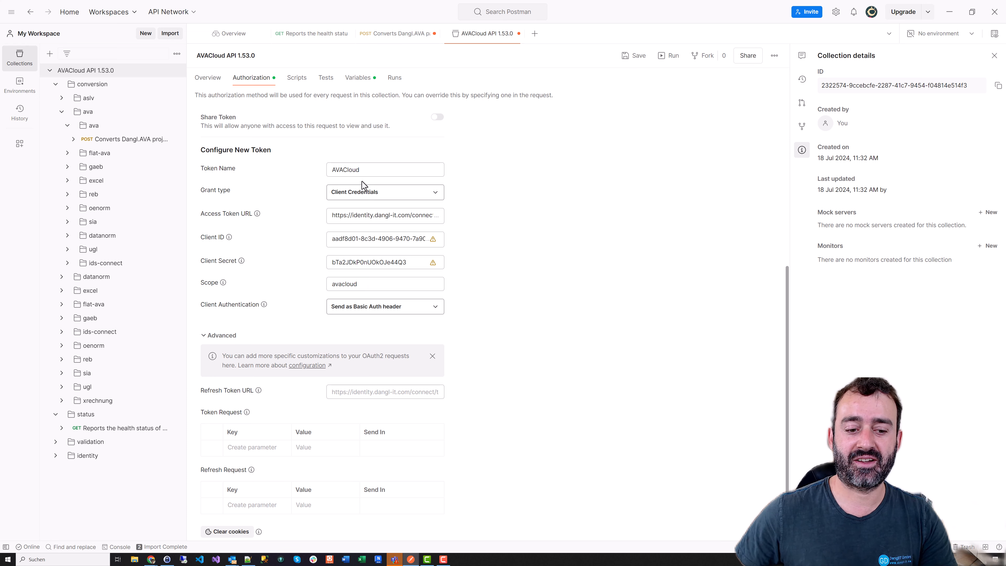
Get a new access token and dismiss the Authentication complete message
scroll(299, 364, down, 1)
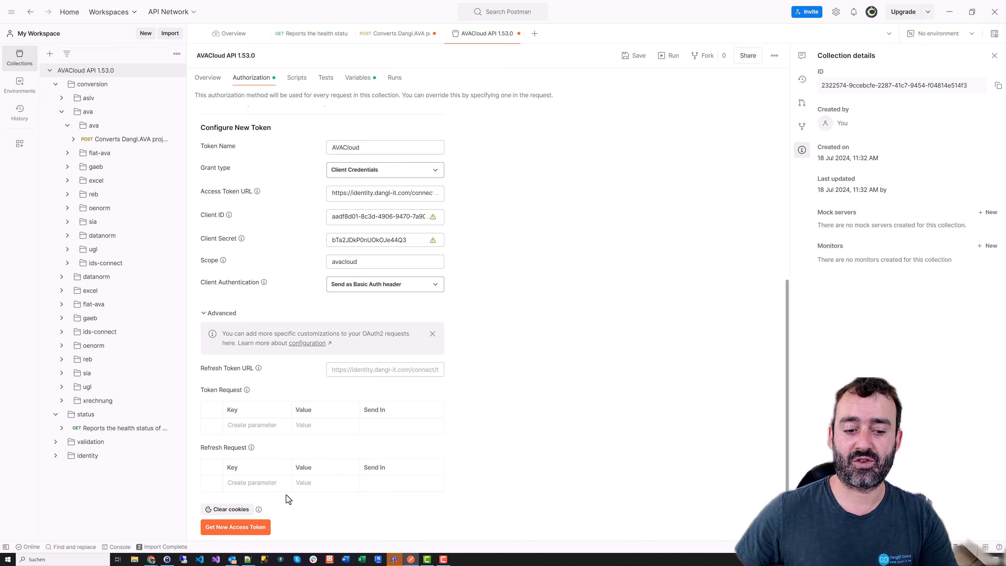
click(246, 528)
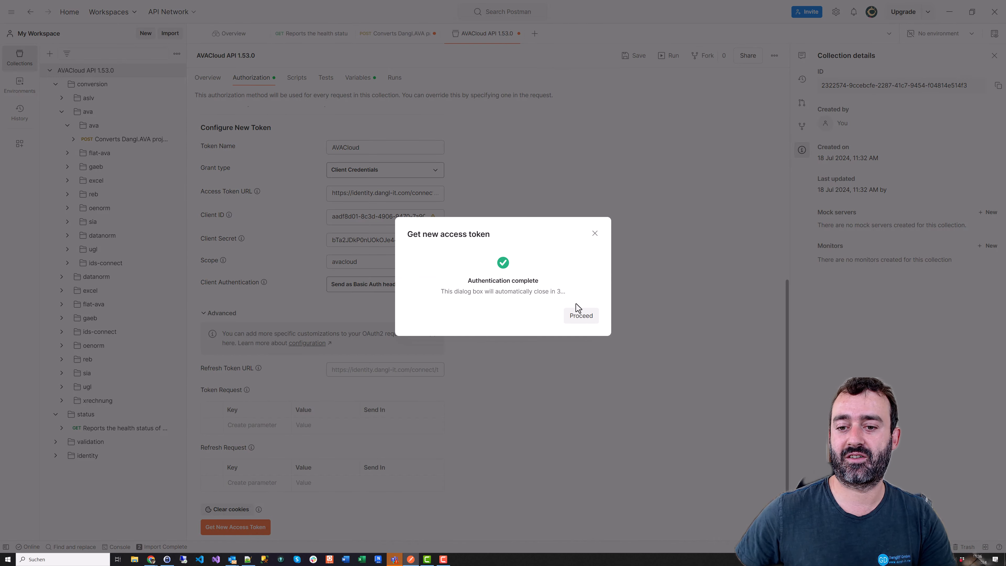
click(595, 234)
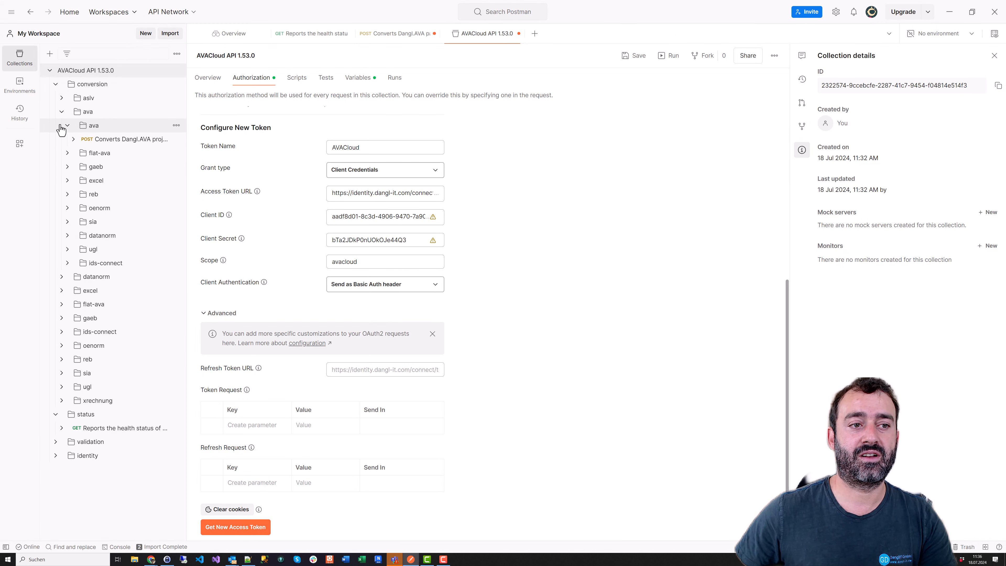
click(76, 131)
Open conversion > ava > gaeb's Converts Dangl.AVA projects to GAEB request and uncheck all query params
click(67, 126)
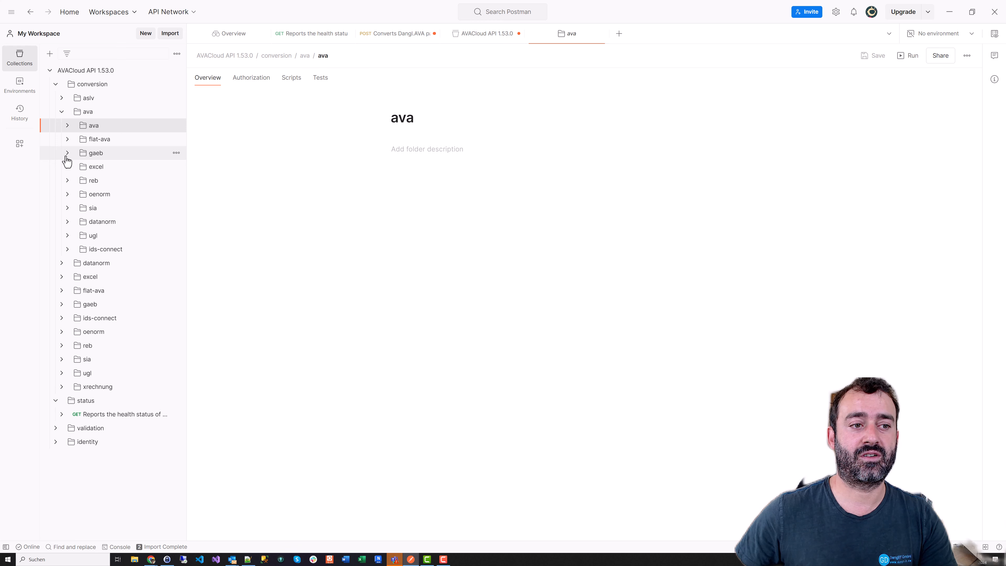
click(67, 153)
click(130, 167)
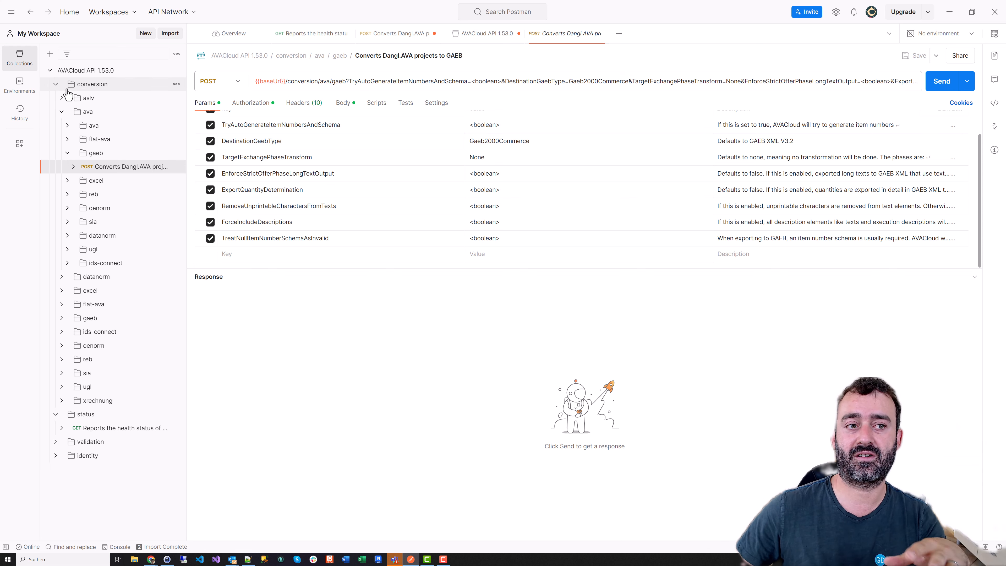
click(62, 115)
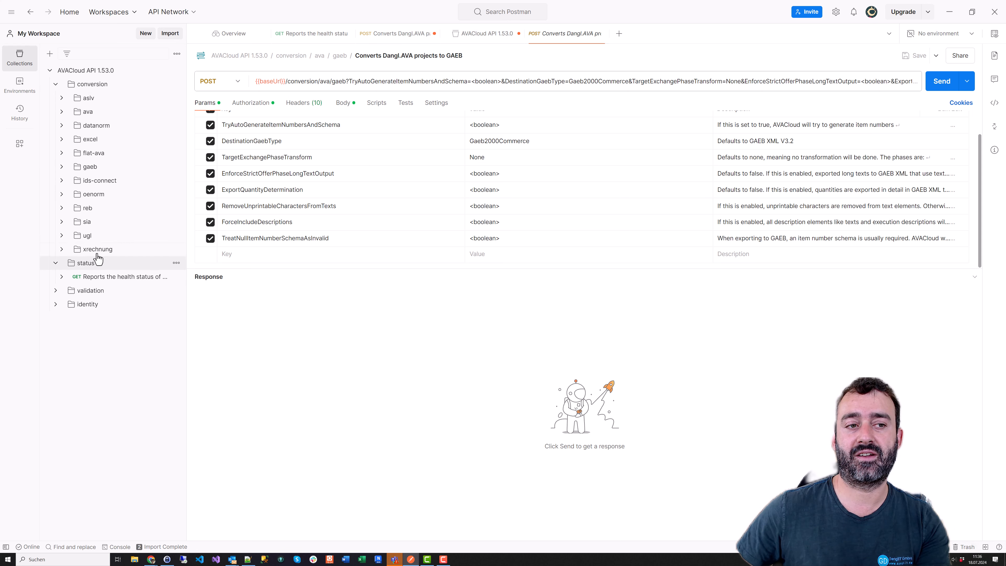
click(62, 111)
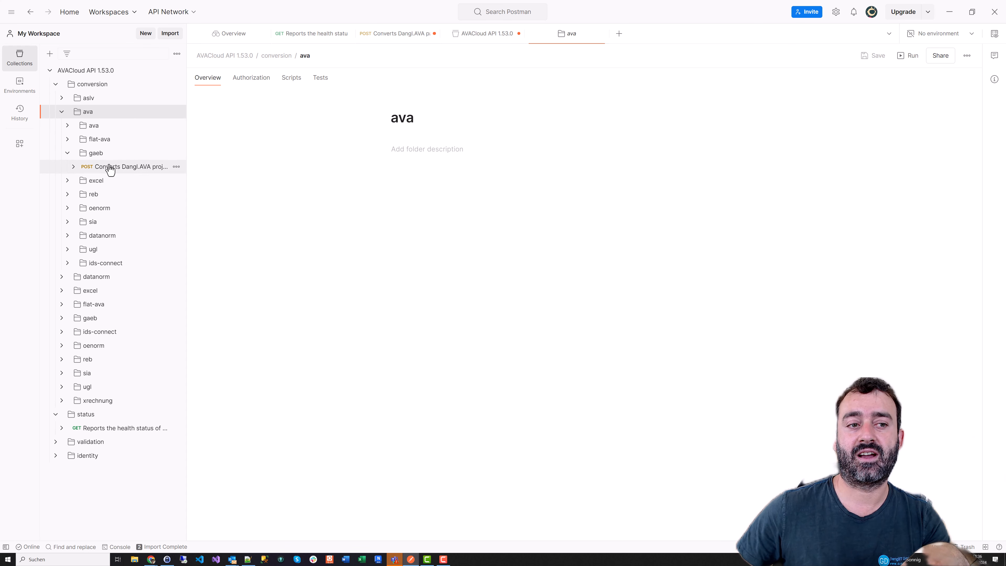
click(95, 171)
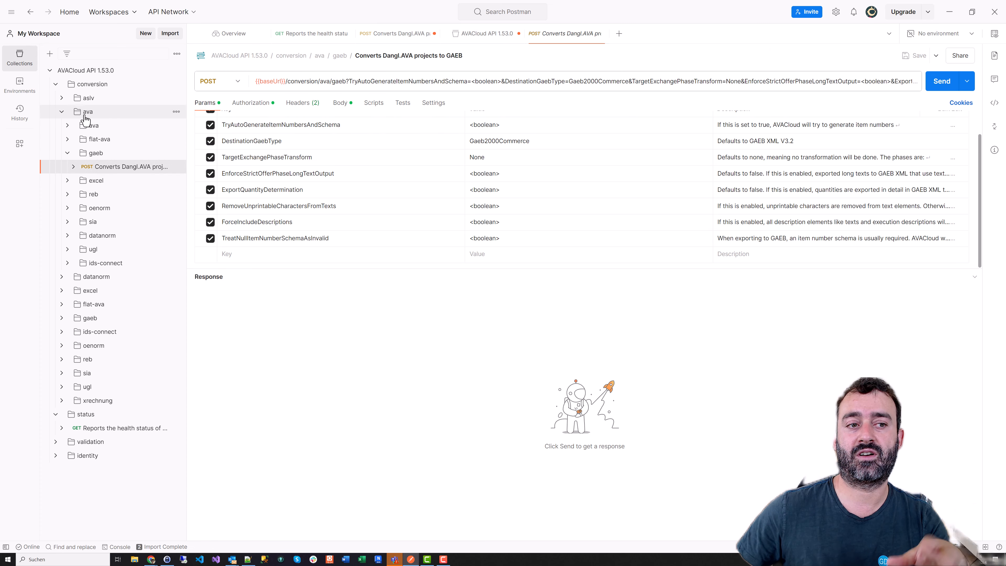
scroll(308, 188, up, 1)
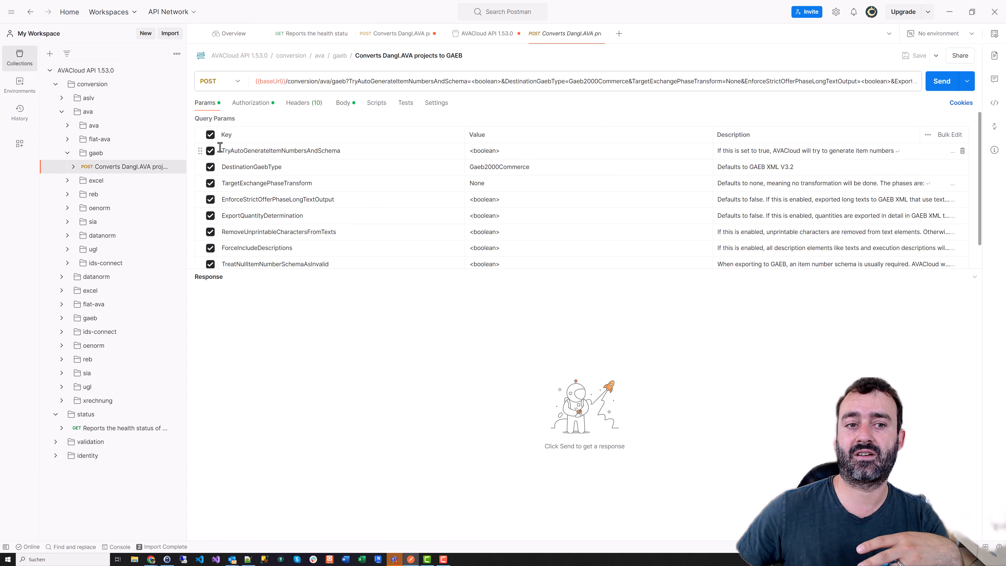
click(210, 135)
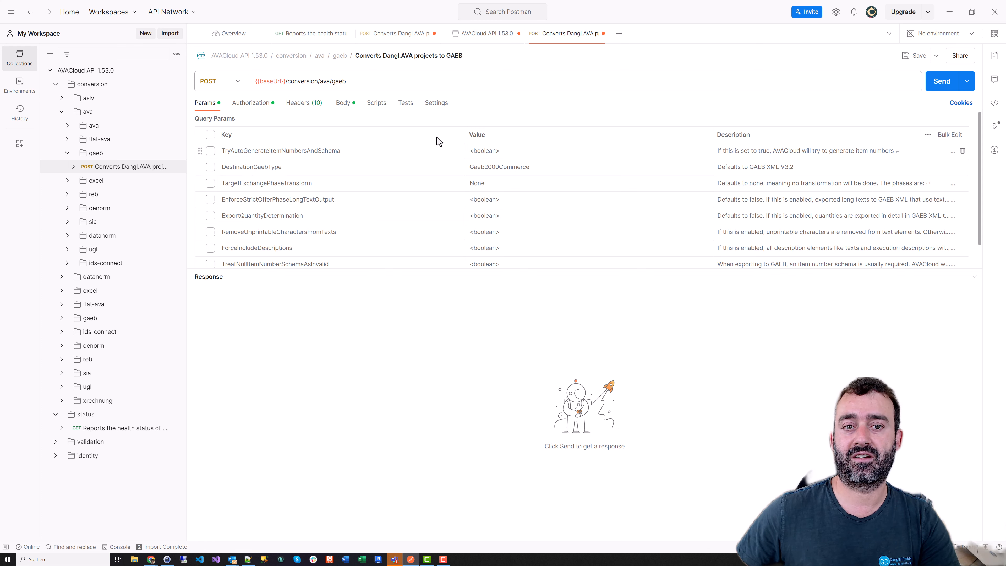
Replace the sample raw JSON body with a serviceSpecifications array containing an elements array
click(342, 104)
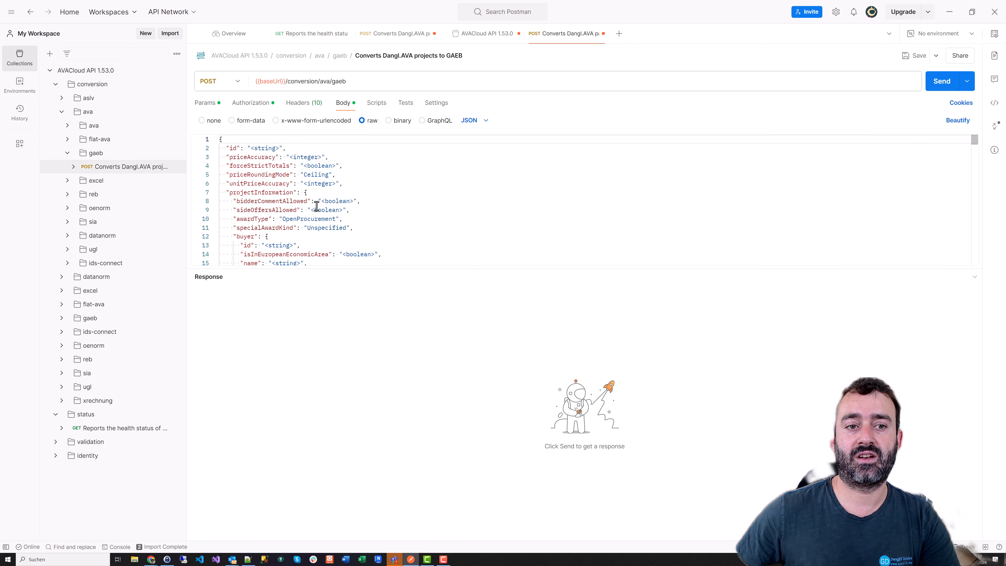
double_click(338, 201)
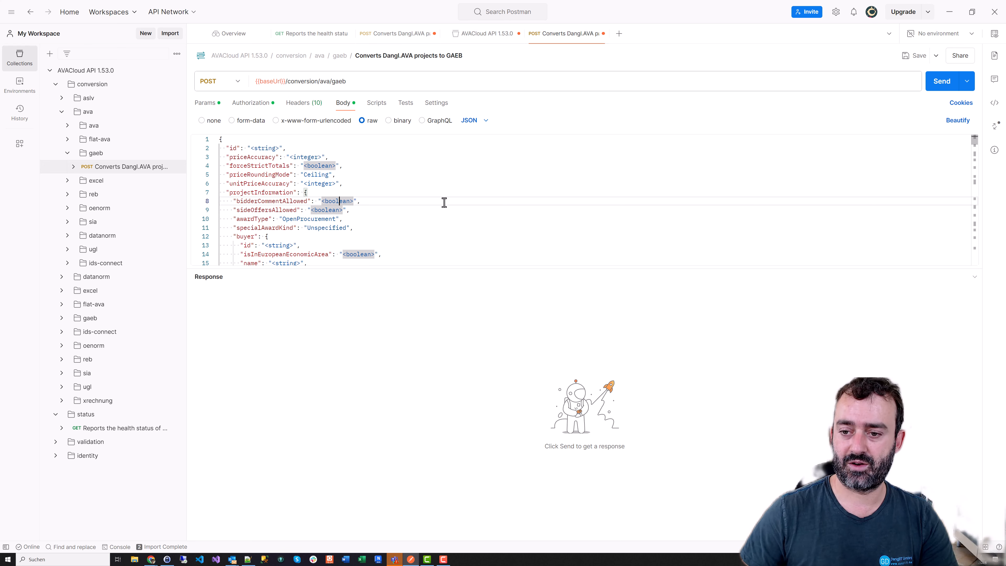
key(ctrl+a)
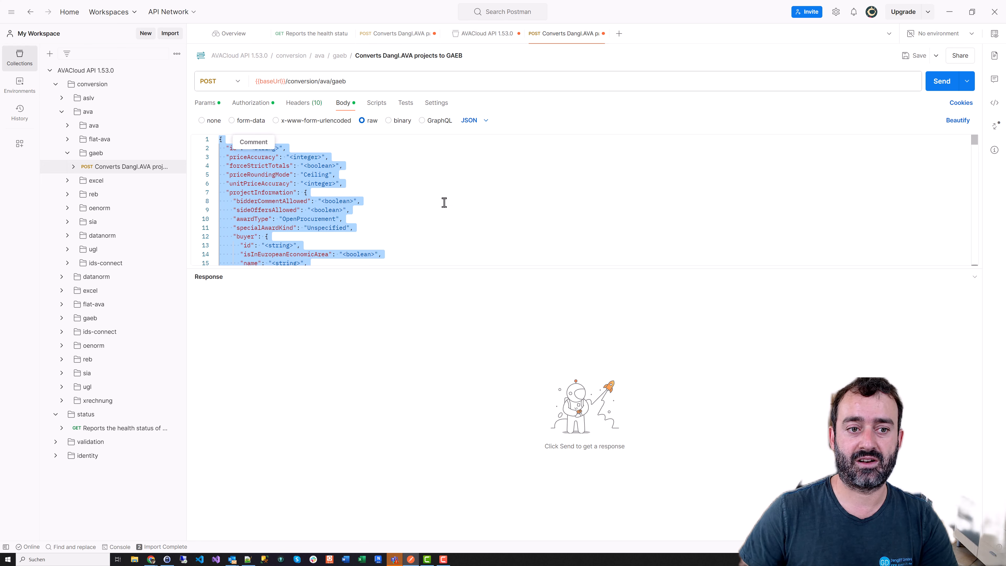
key(BackSpace)
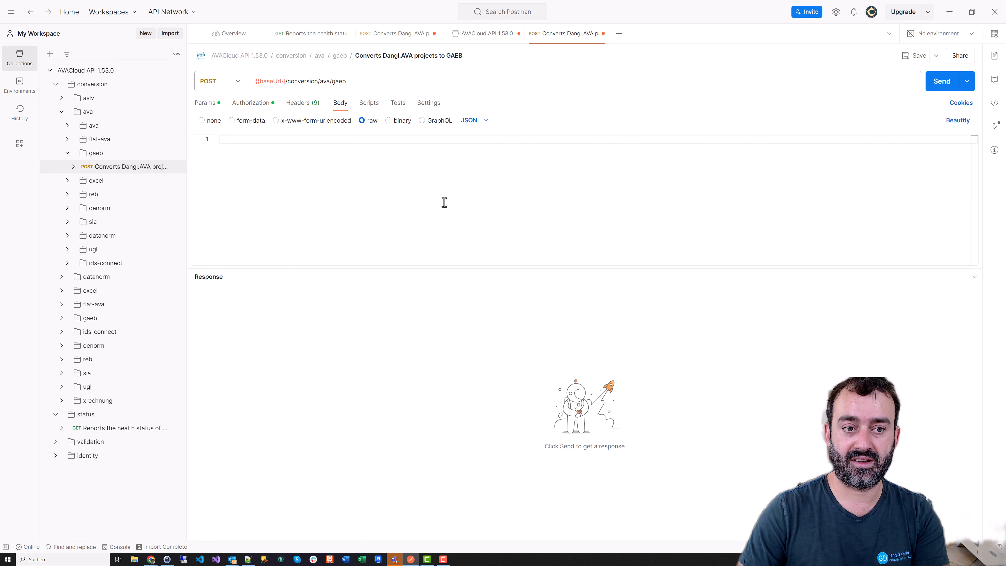
text({})
key(Return)
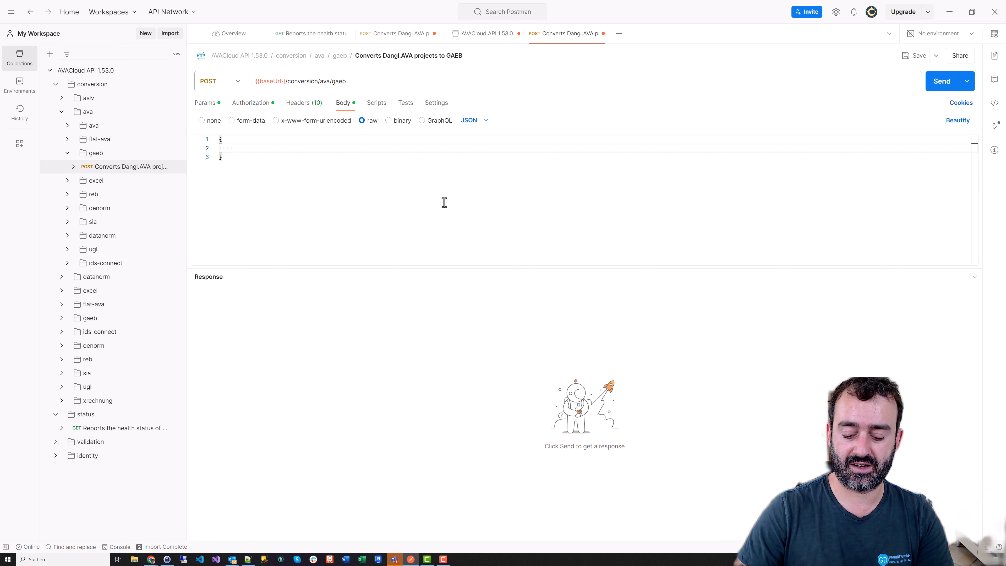
text(")
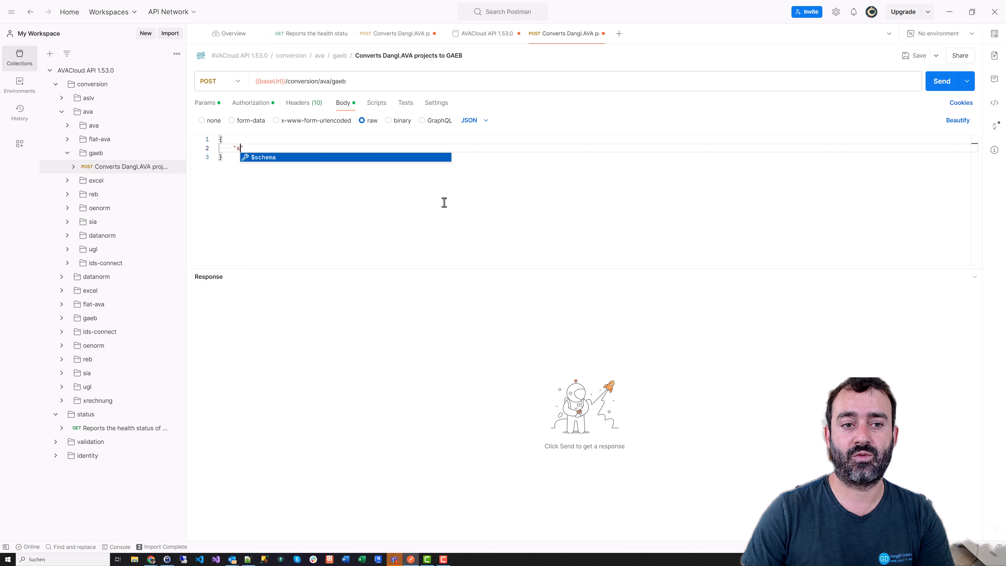
text(serviceSpecif)
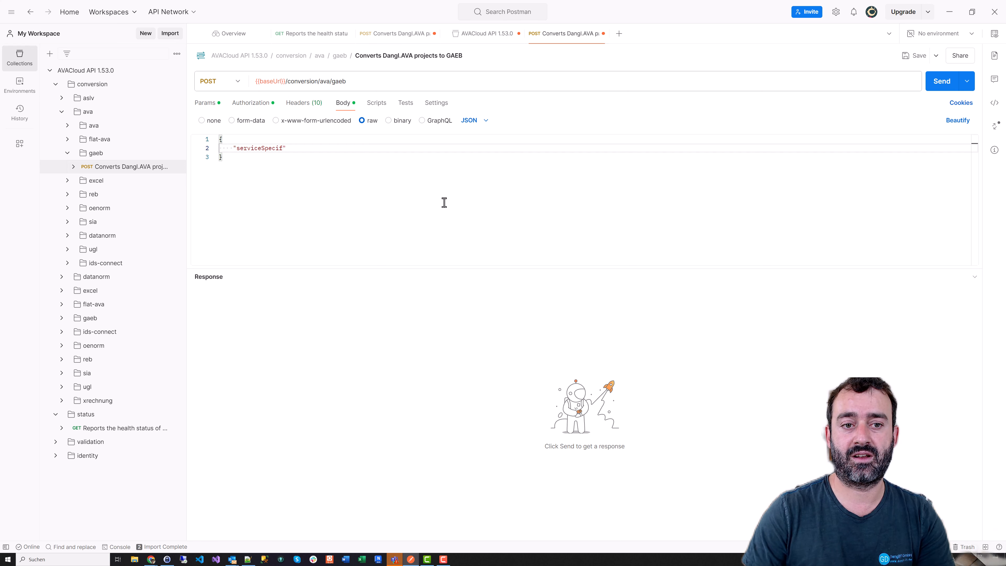
key(BackSpace)
key(BackSpace)
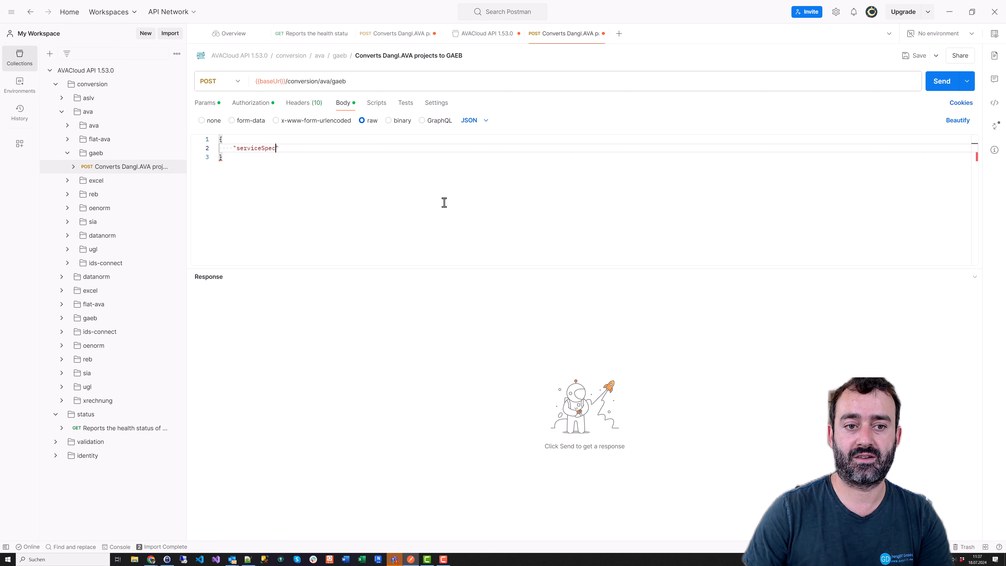
text(ifications")
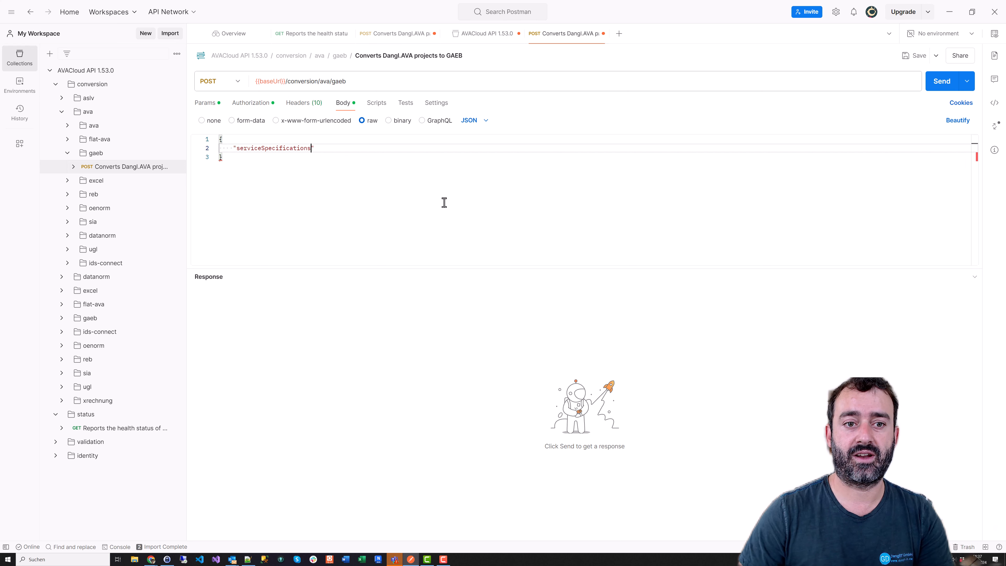
text(:)
key(BackSpace)
key(Right)
text(: )
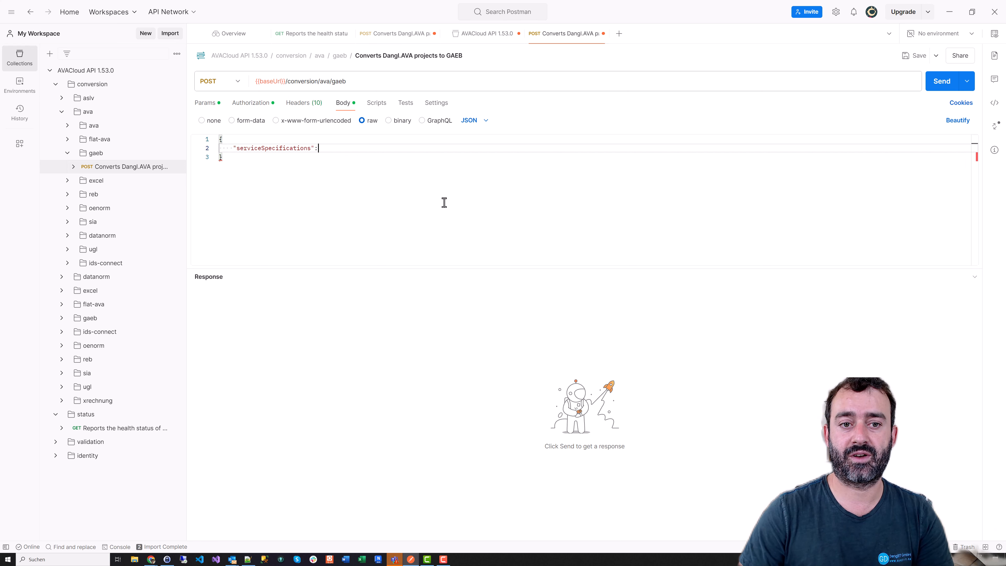
text([{)
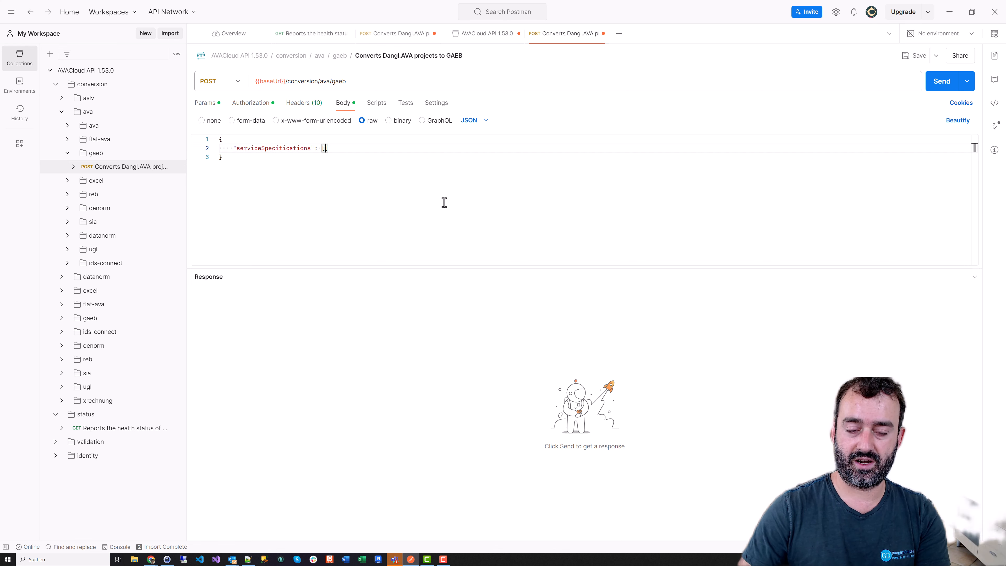
key(Return)
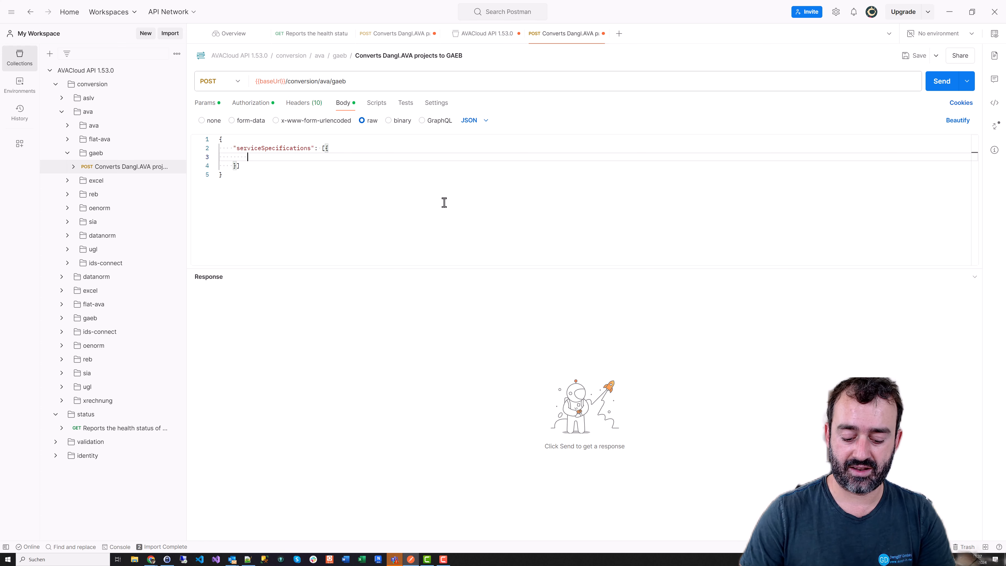
text("elements": [)
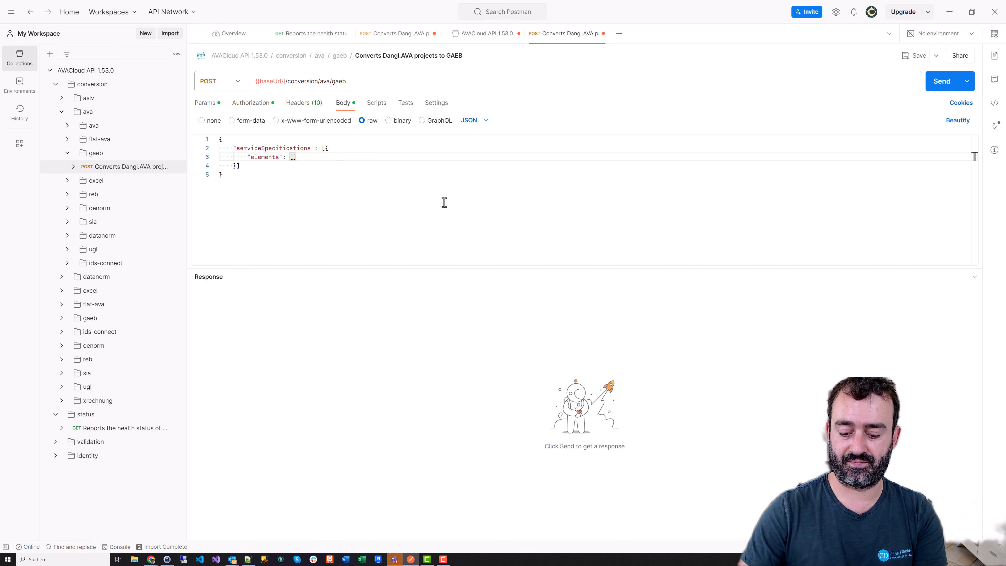
text({)
key(Return)
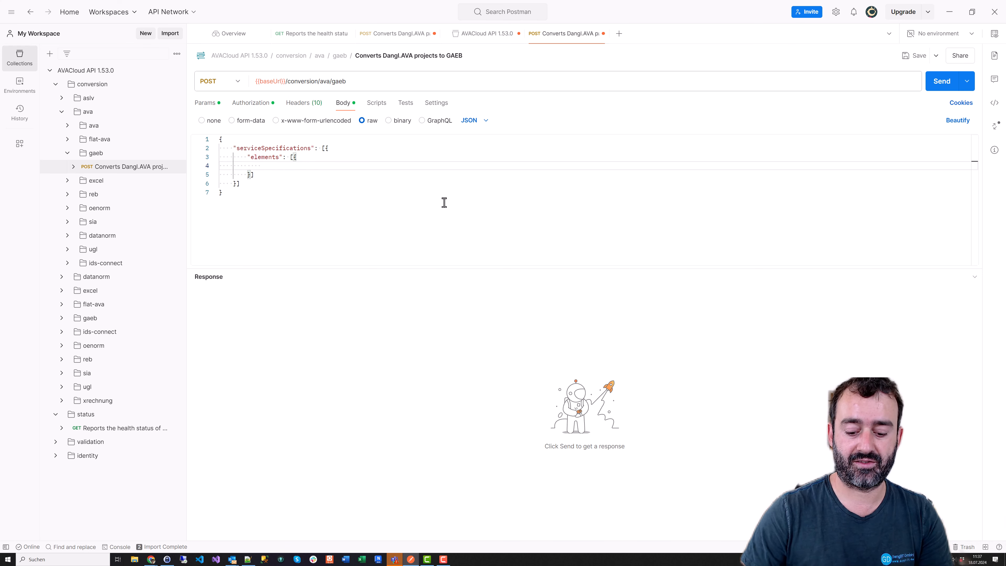
Add elementType PositionType, shortText 'Hello AVACloud!', quantityOverride 10, unitTag pcs, unitPriceOverride 12.99
text(")
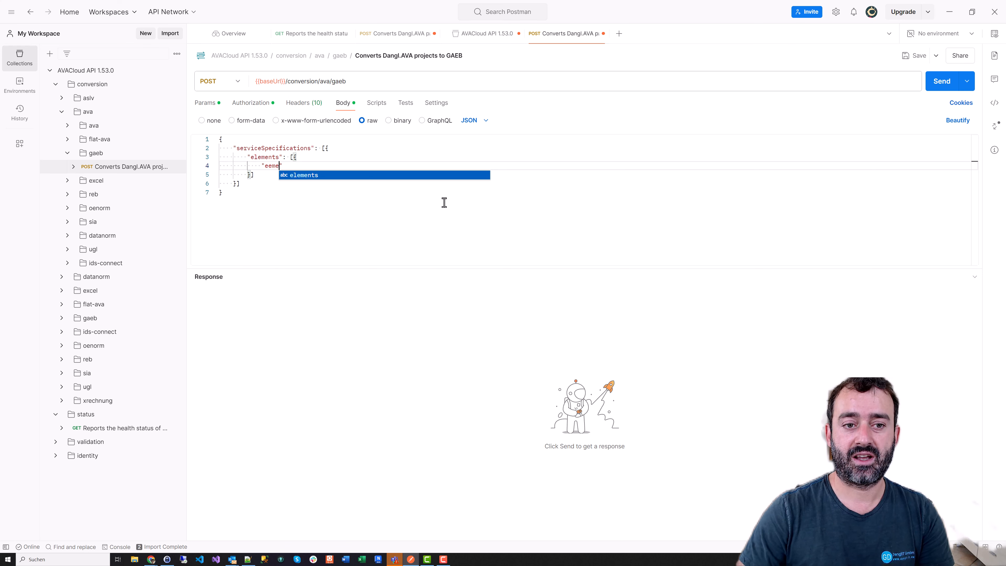
text(element")
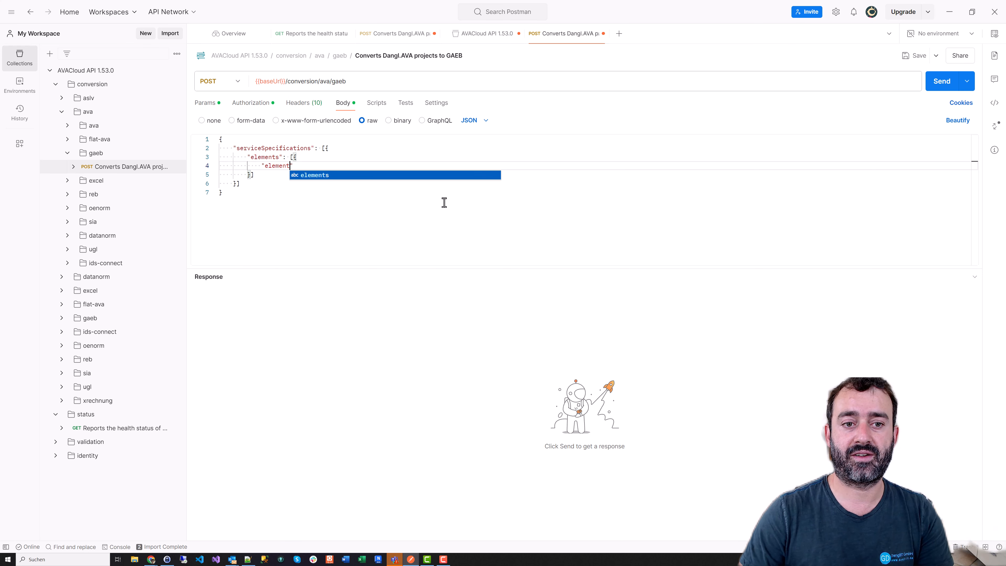
text(: "Position)
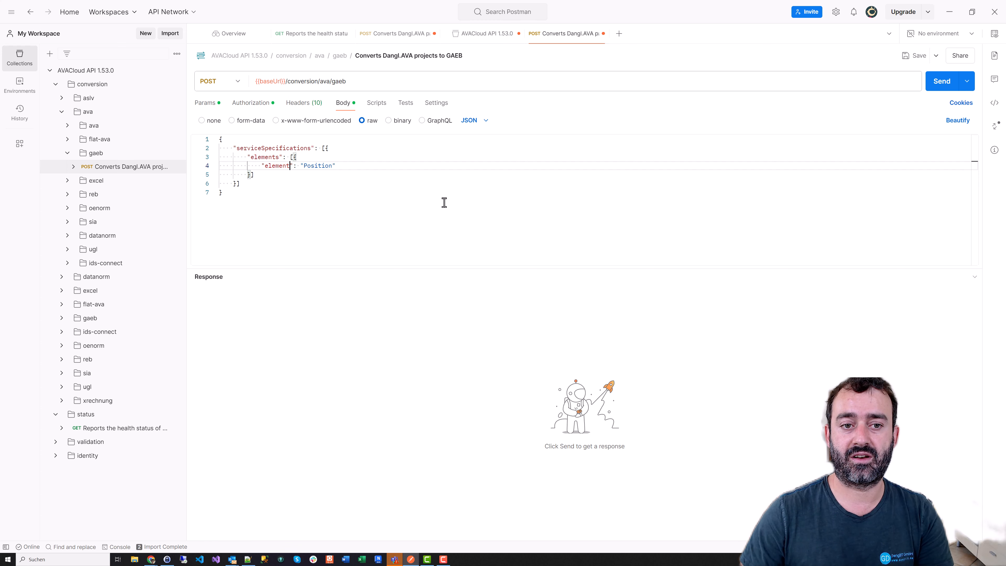
text(Type)
key(End)
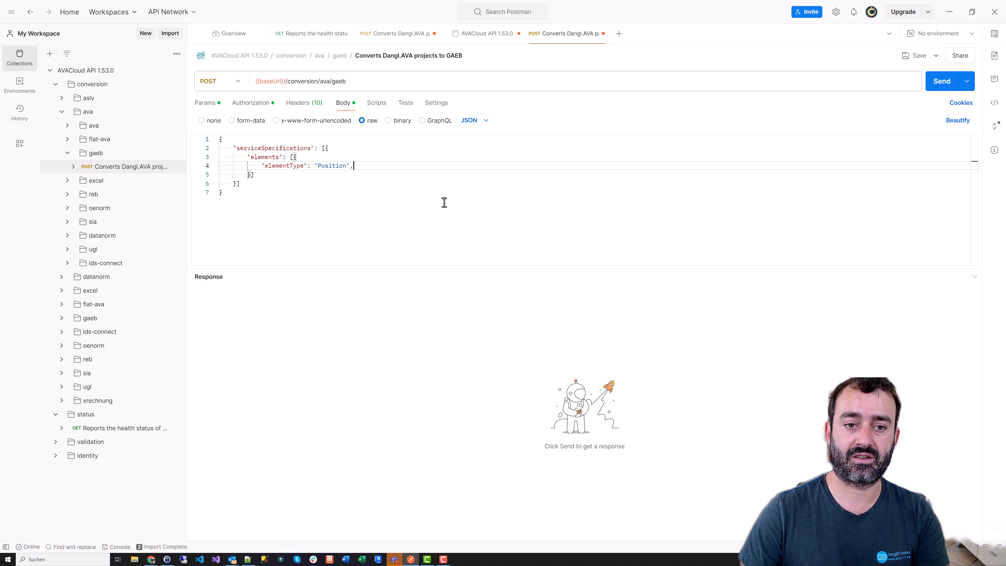
key(Return)
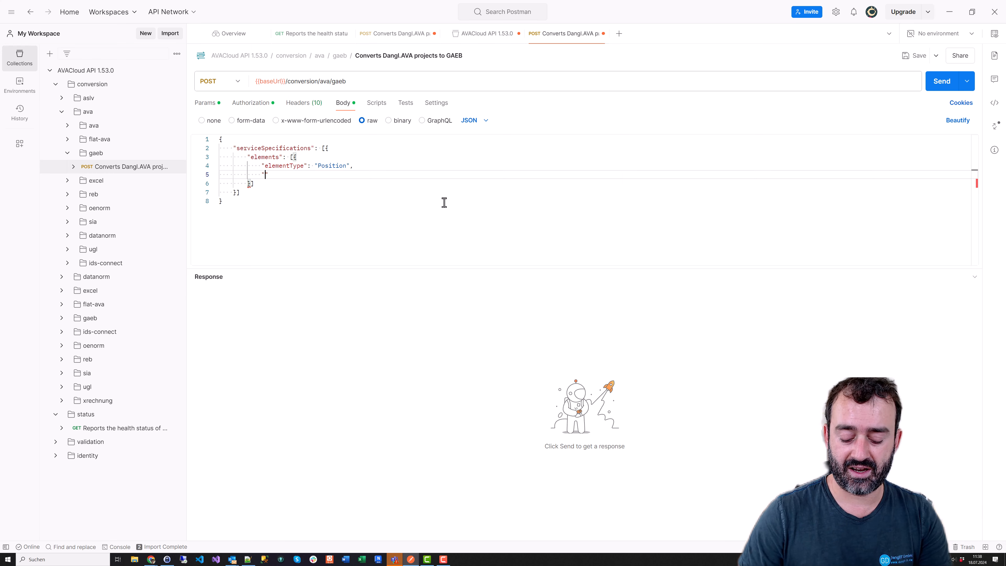
text(shorty)
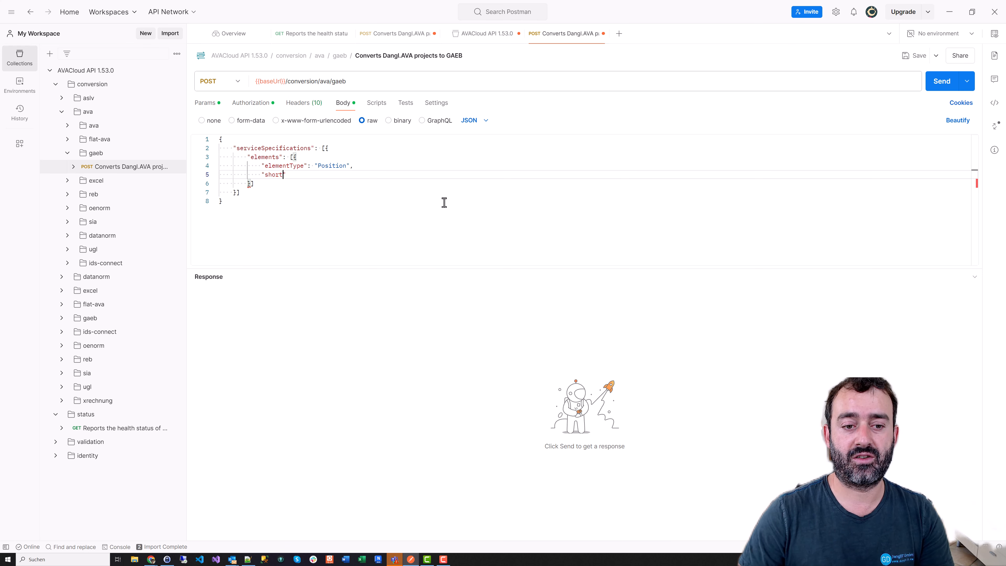
text(N)
key(BackSpace)
text(Text)
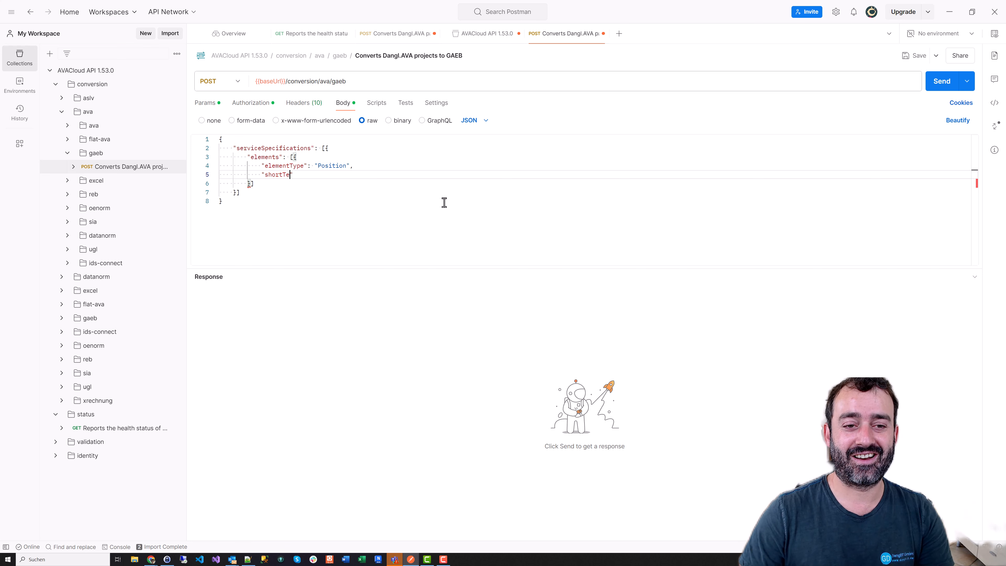
text(": "Hello AVA)
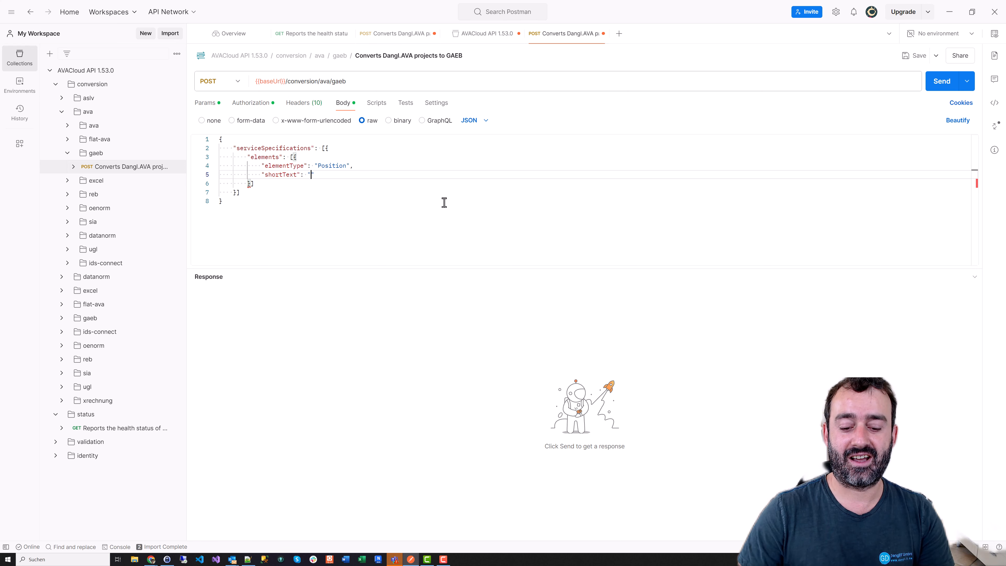
text(C)
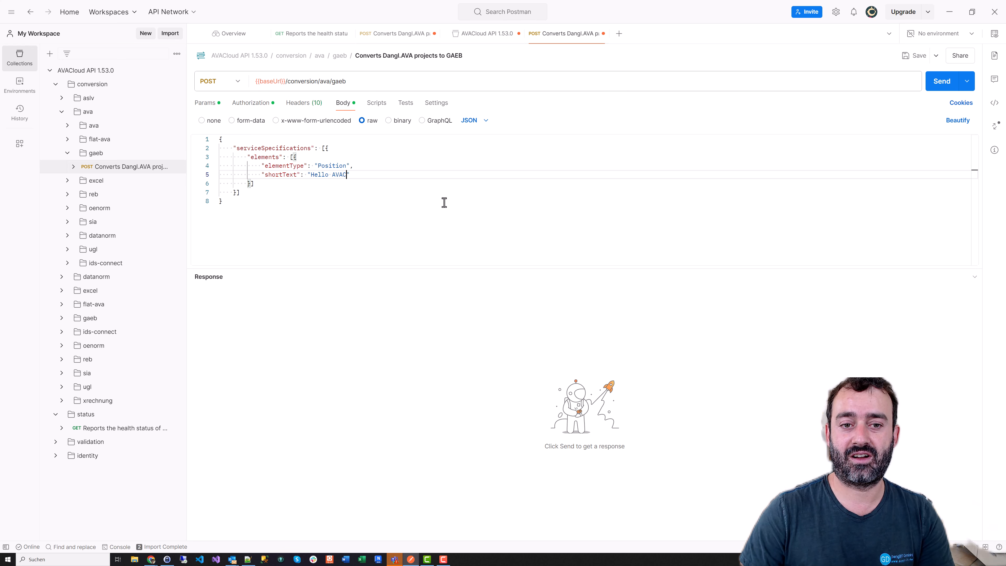
text(loud!",)
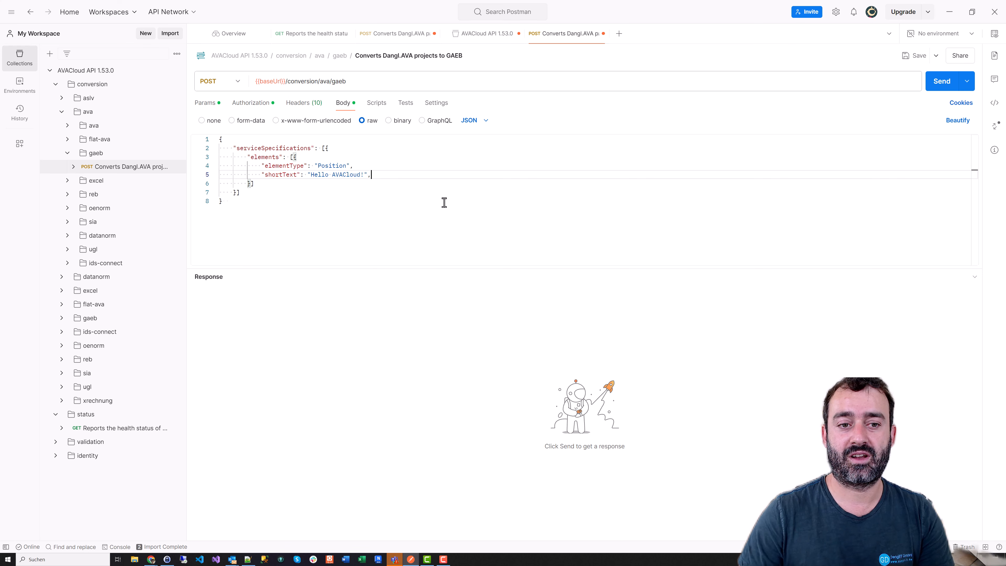
key(Return)
text("quantityOv)
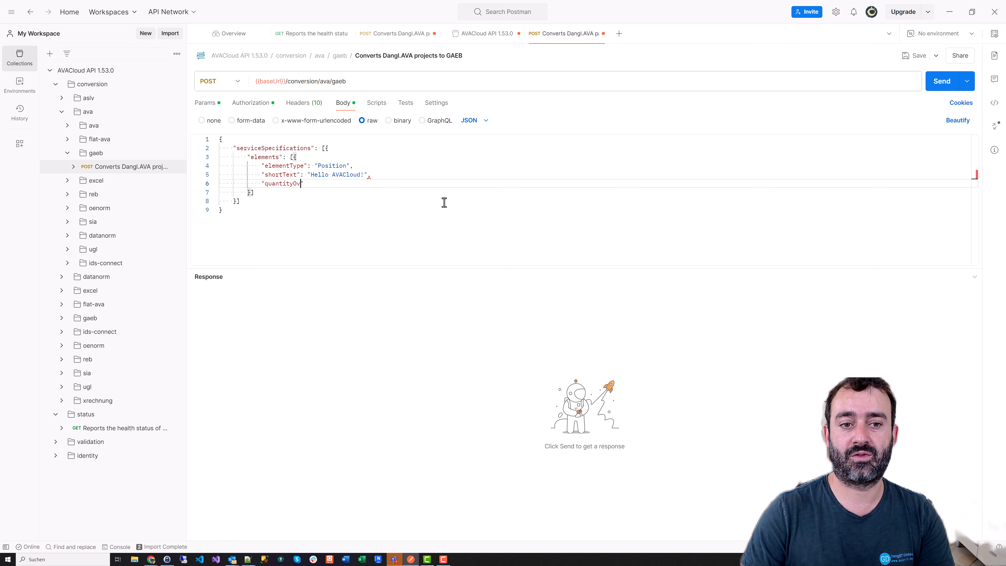
text(erride":)
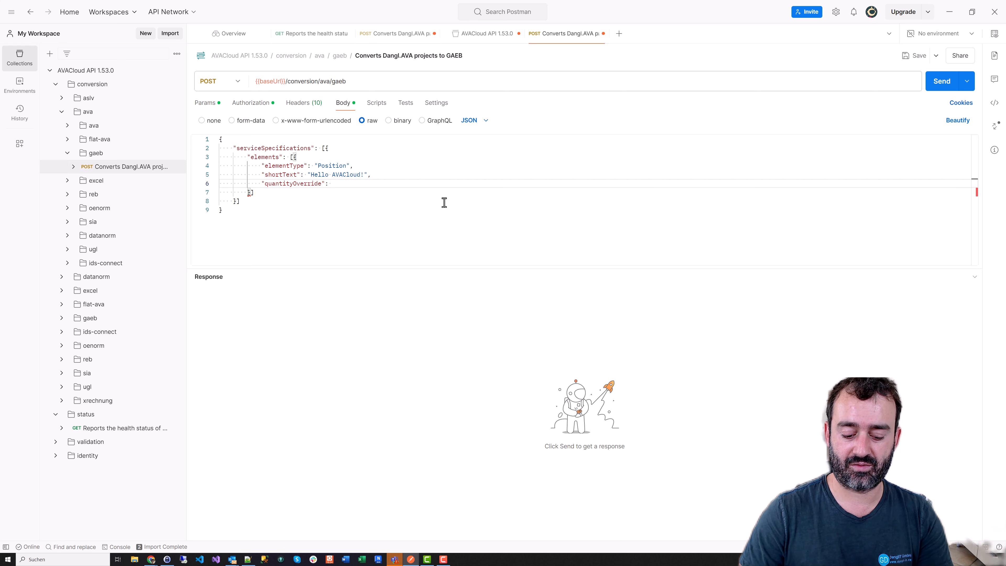
text( 10,)
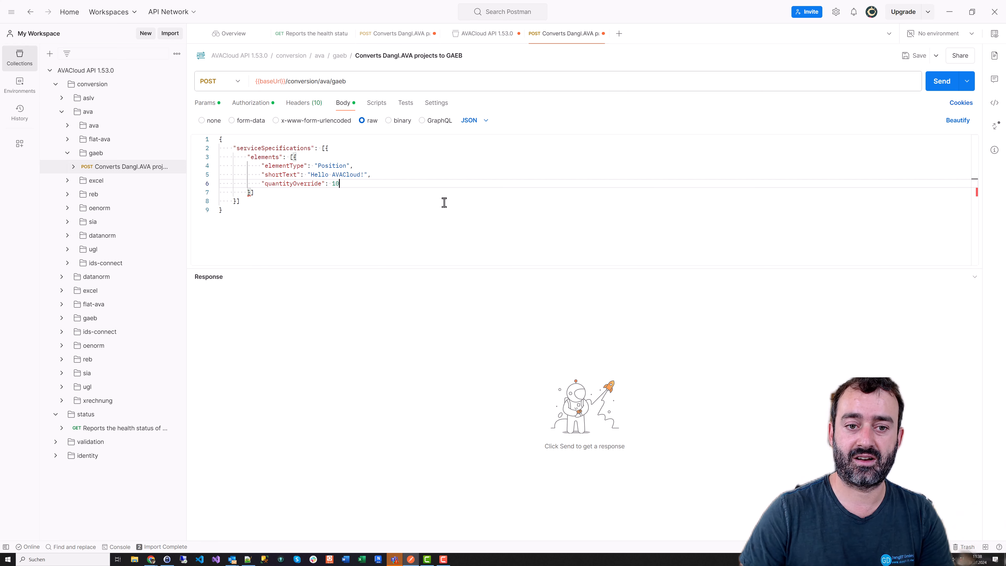
key(Return)
text(")
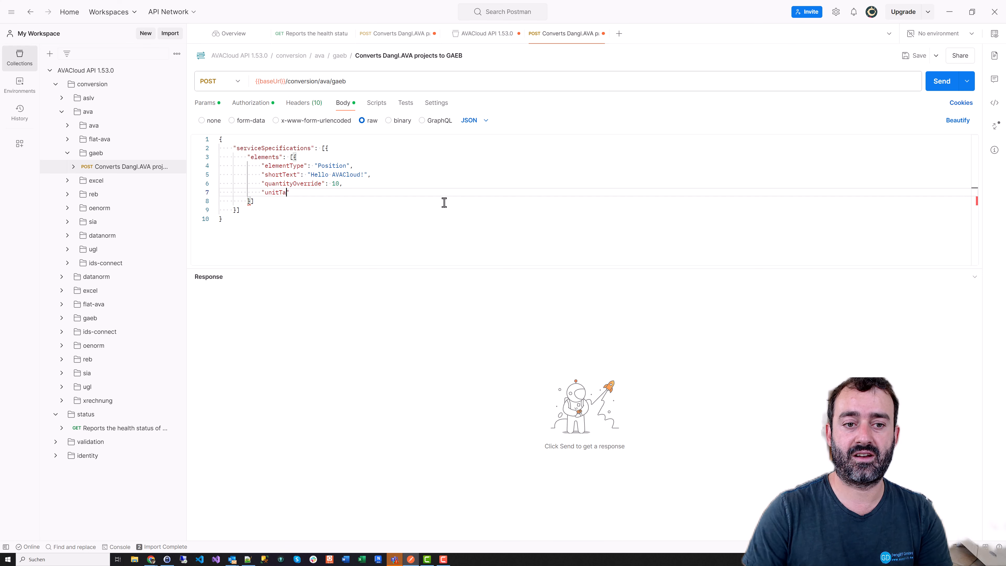
text(unitTag": "pcs")
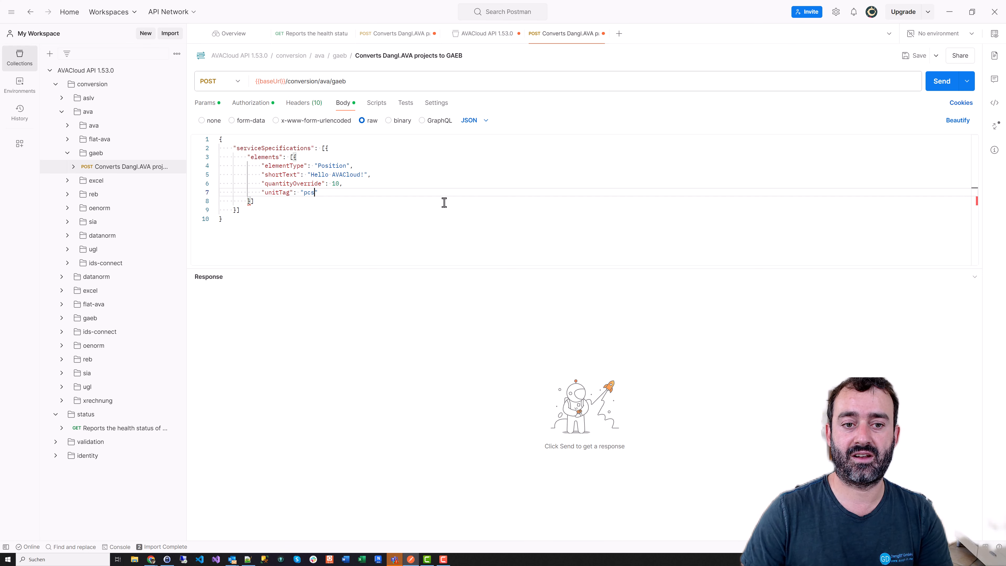
text(,)
key(Return)
text(")
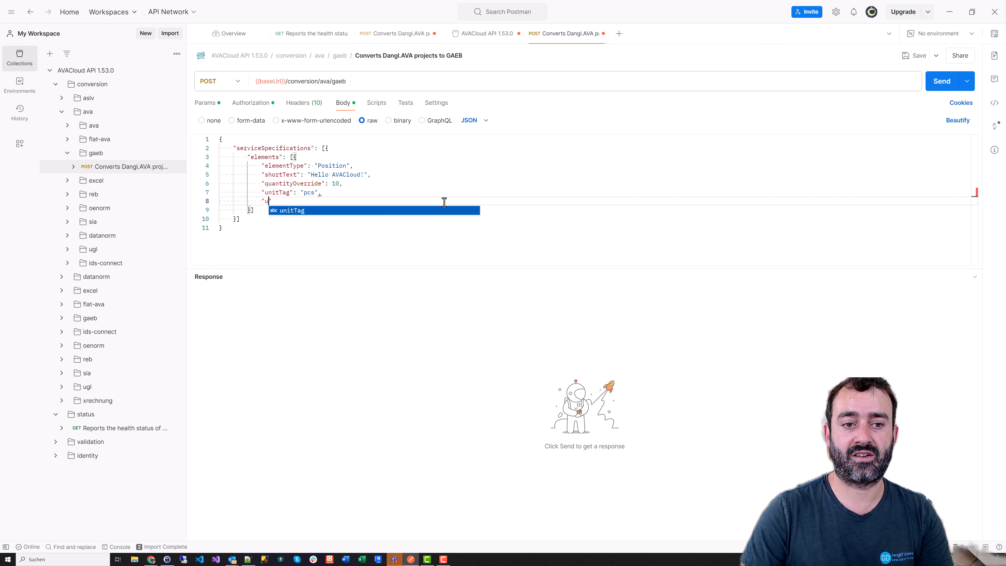
text(unitPrice0verride)
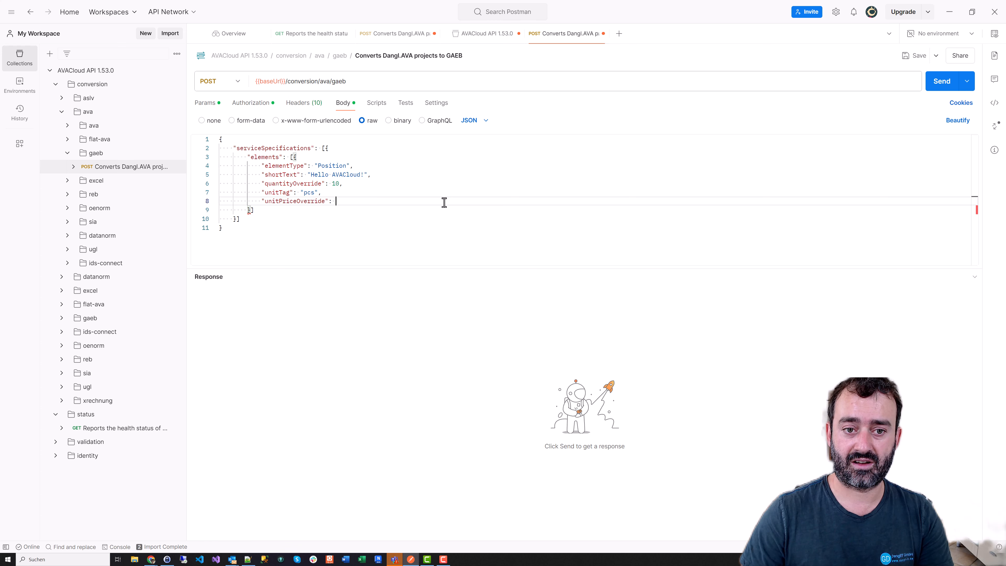
text(: 12.99)
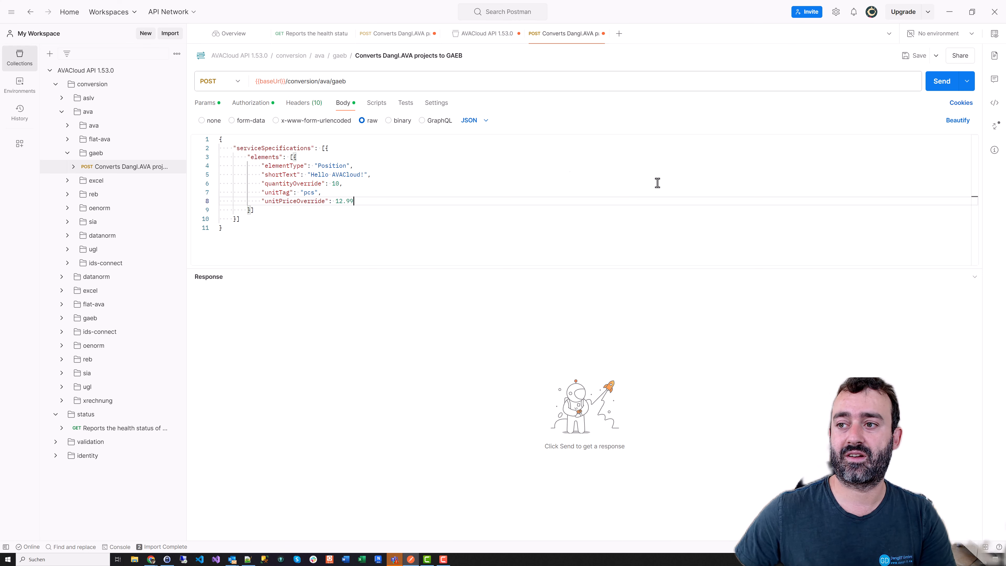
After a 401, attach the AVACloud OAuth token to the conversion request and resend for 200 OK
click(948, 87)
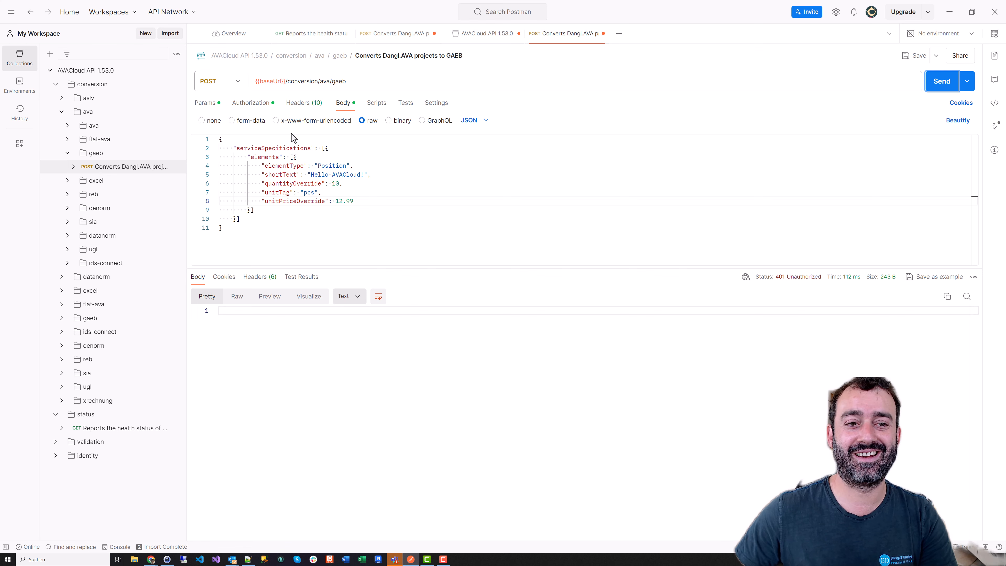
click(252, 104)
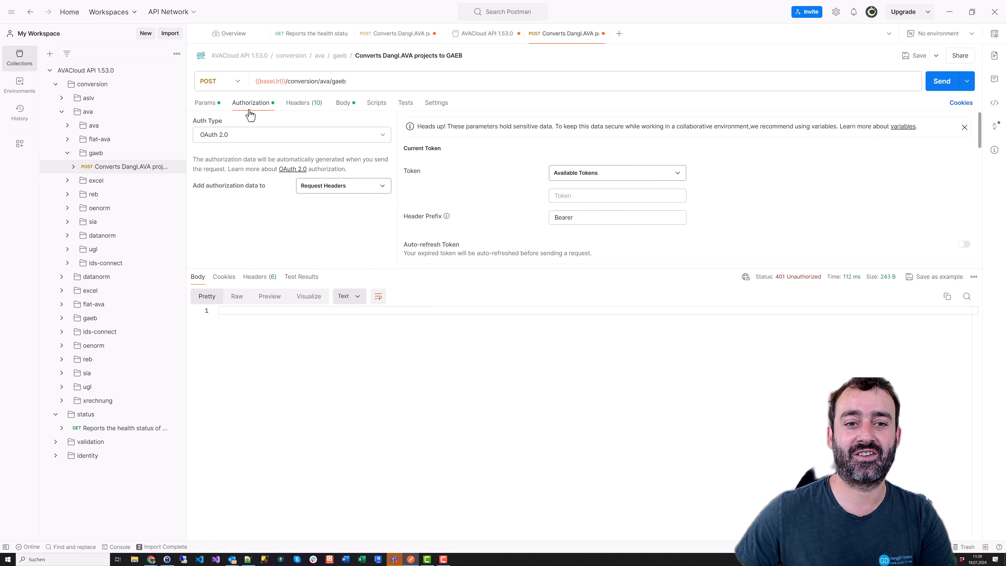
click(605, 177)
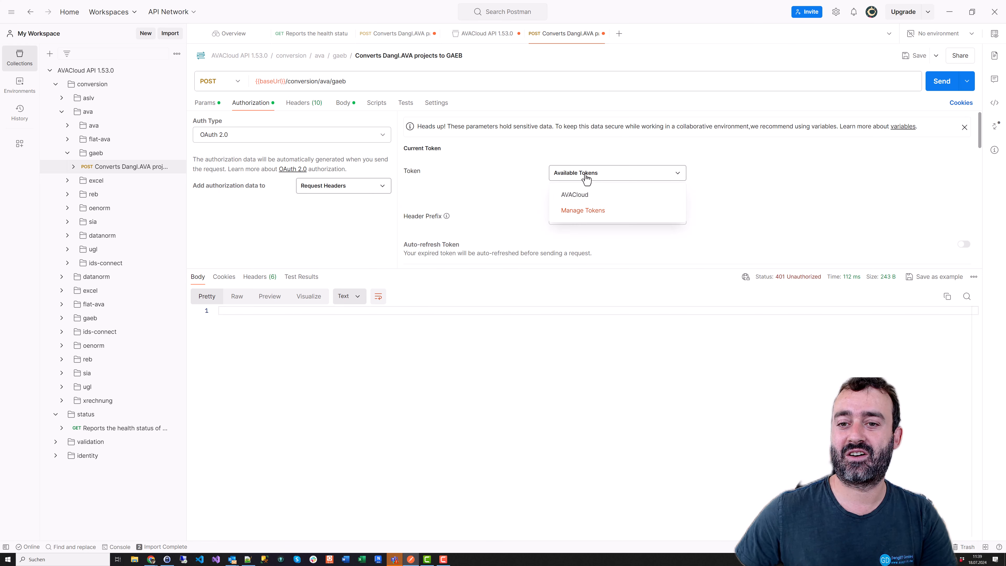
click(581, 195)
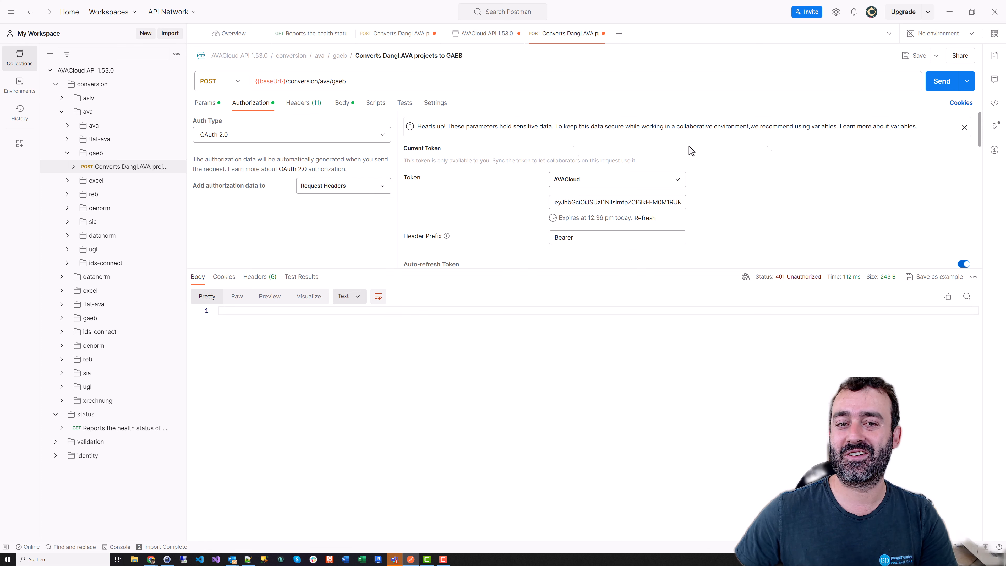
click(941, 83)
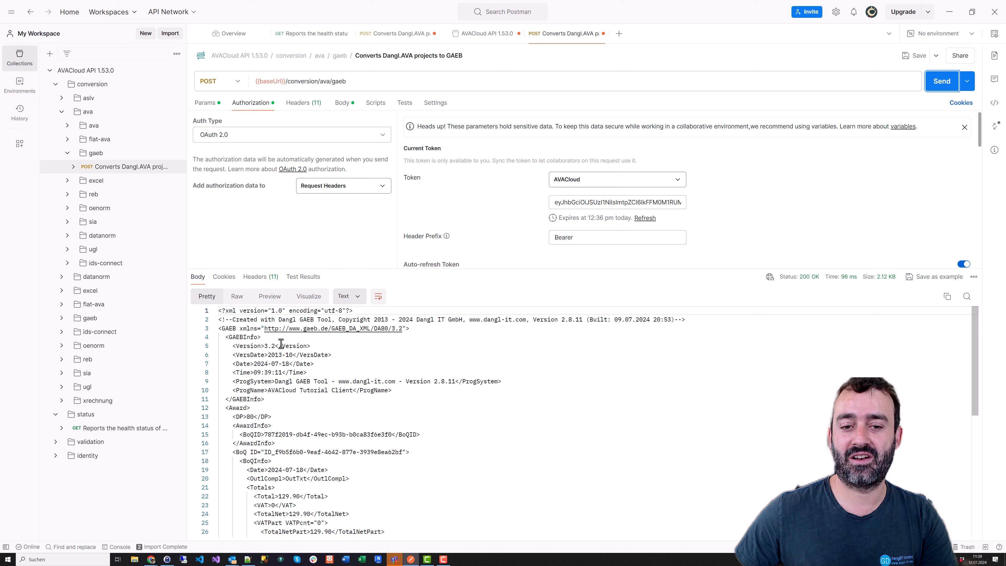
Point out GAEB version 3.2 in the XML response and scroll down to the item
drag(265, 347, 276, 347)
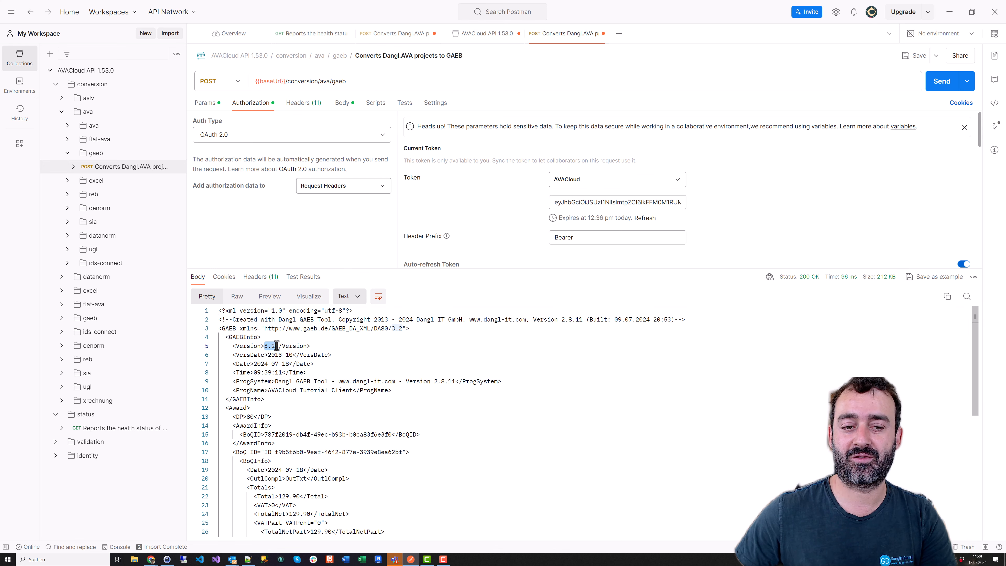
click(320, 349)
scroll(365, 414, down, 2)
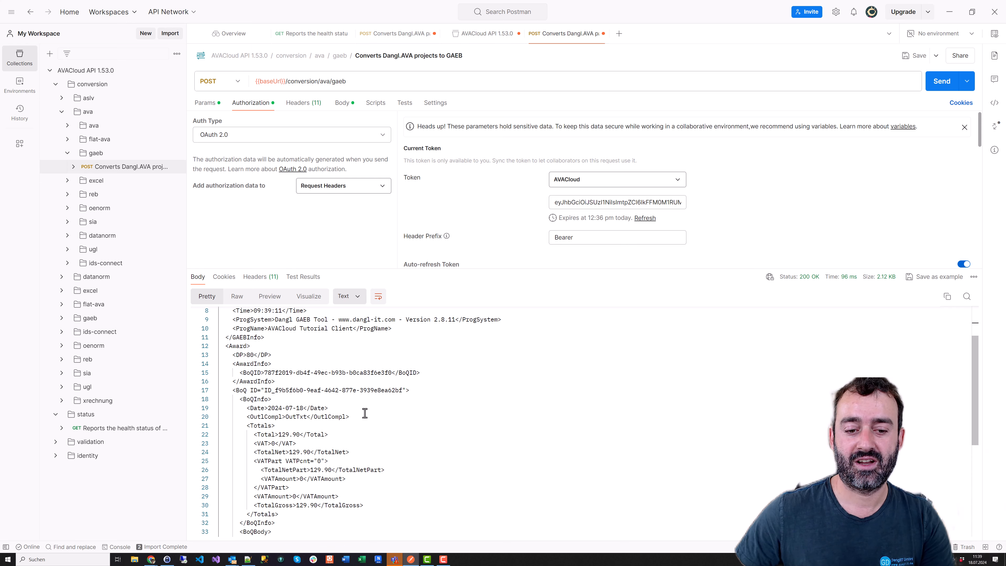
scroll(367, 414, down, 3)
scroll(366, 414, down, 1)
scroll(366, 415, down, 1)
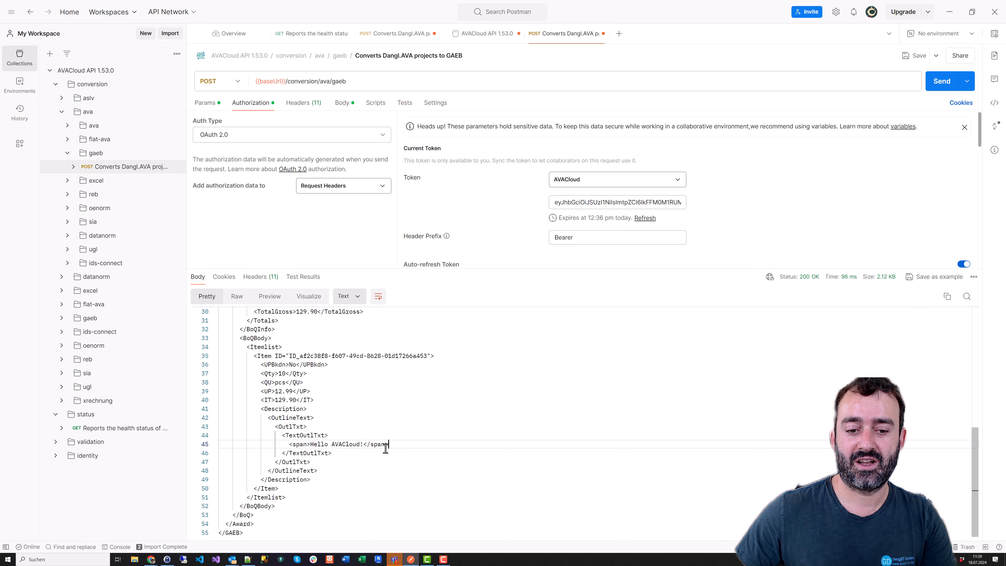
Highlight 'Hello AVACloud!' in the returned item, then return to the request body
drag(389, 445, 289, 447)
click(327, 443)
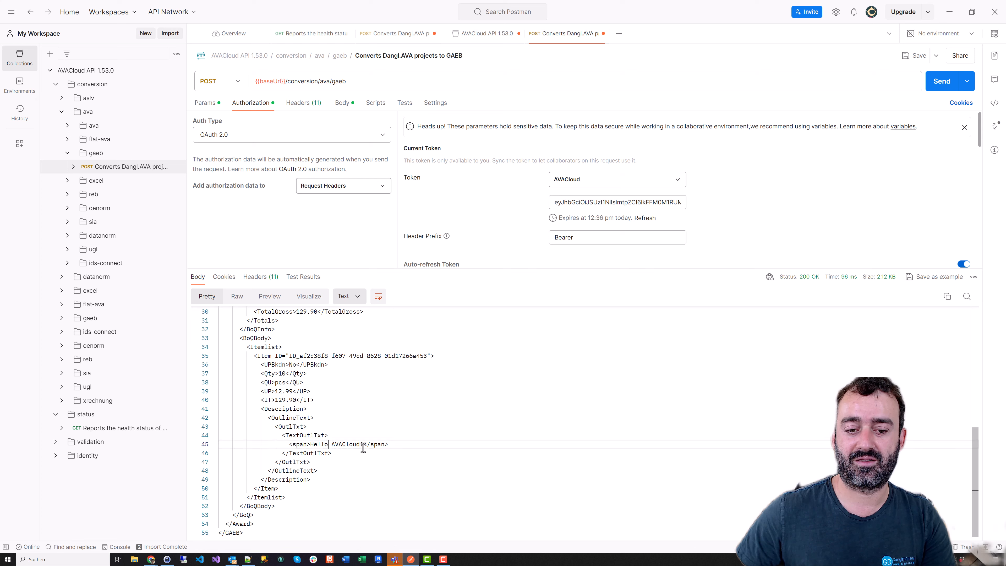
drag(363, 444, 313, 444)
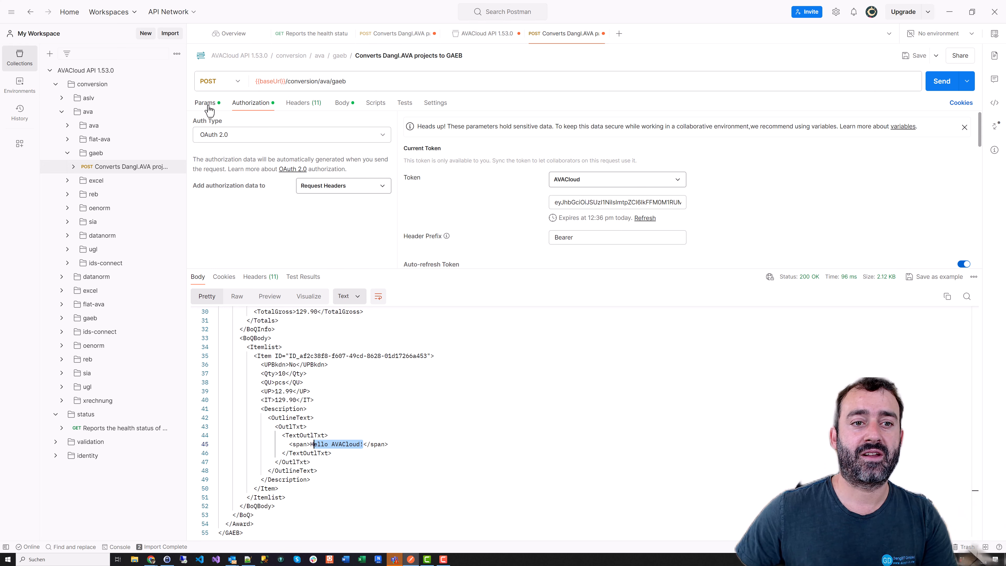
click(343, 104)
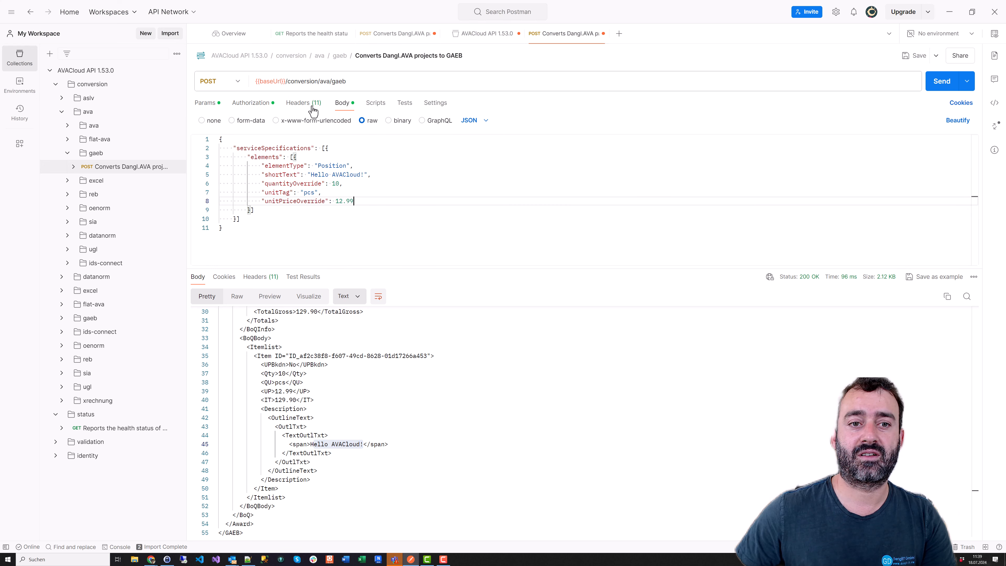
Enable the DestinationGaebType query parameter, change it to Gaeb90, and send the request
click(207, 104)
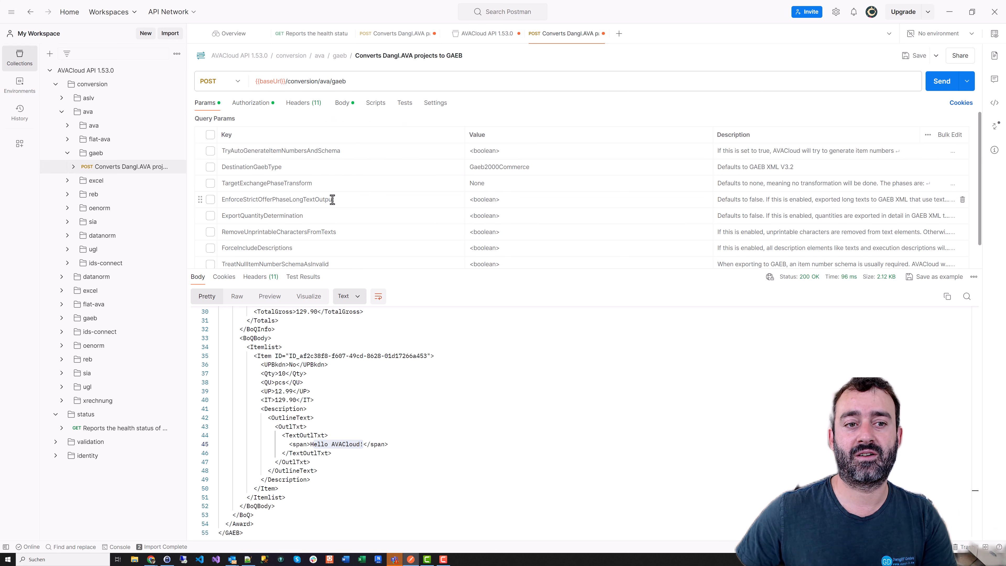
click(211, 167)
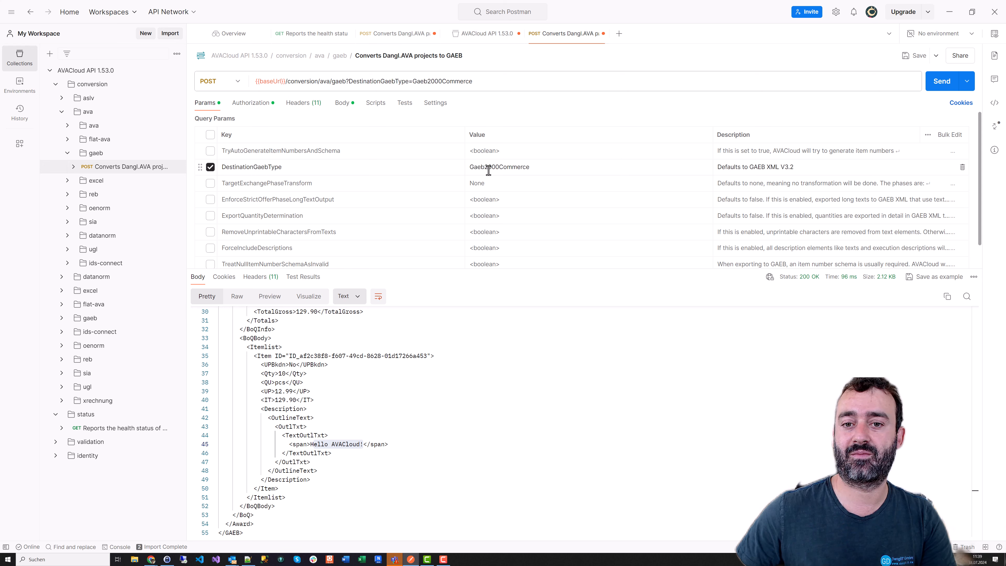
scroll(491, 164, down, 1)
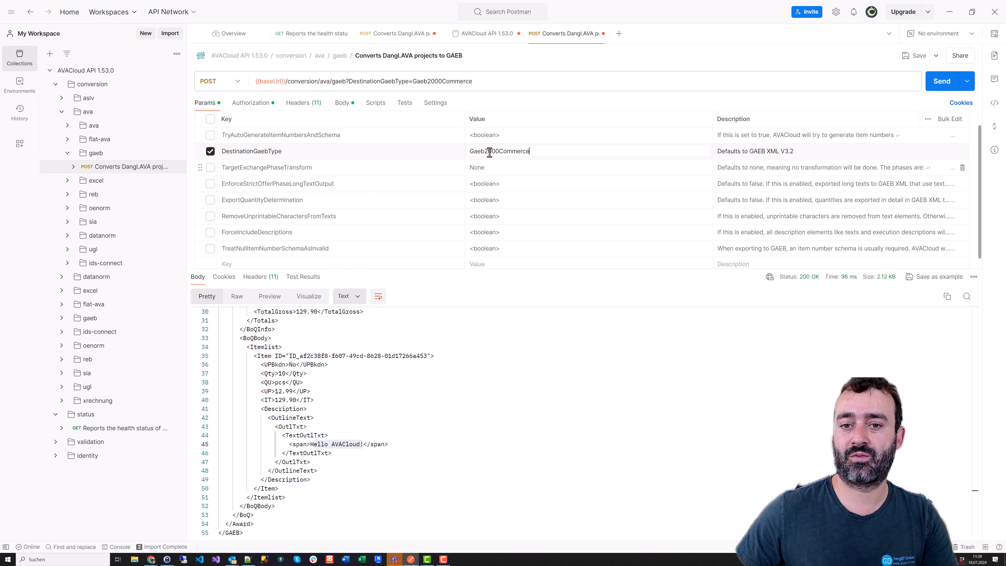
drag(485, 153, 534, 152)
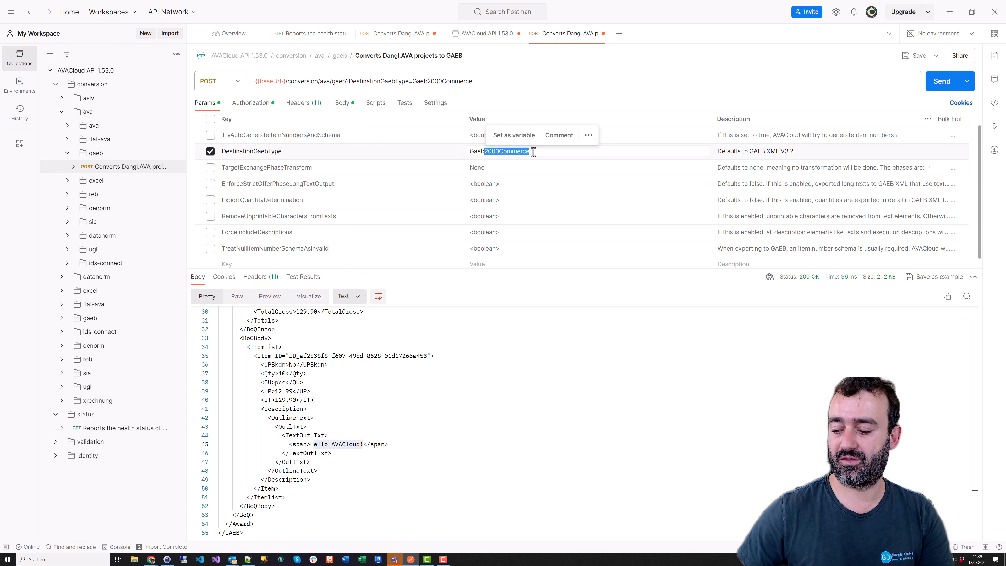
text(90)
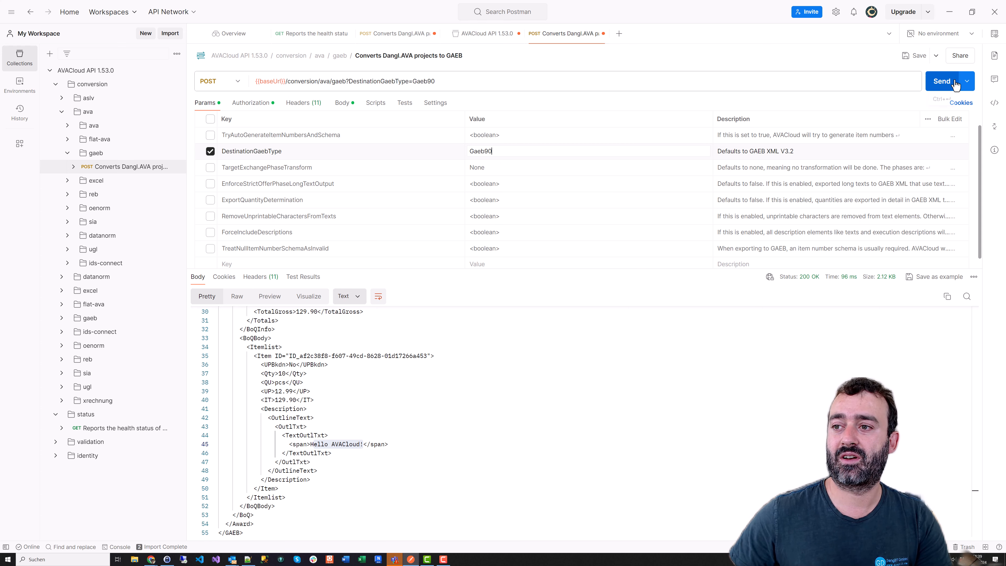
click(941, 82)
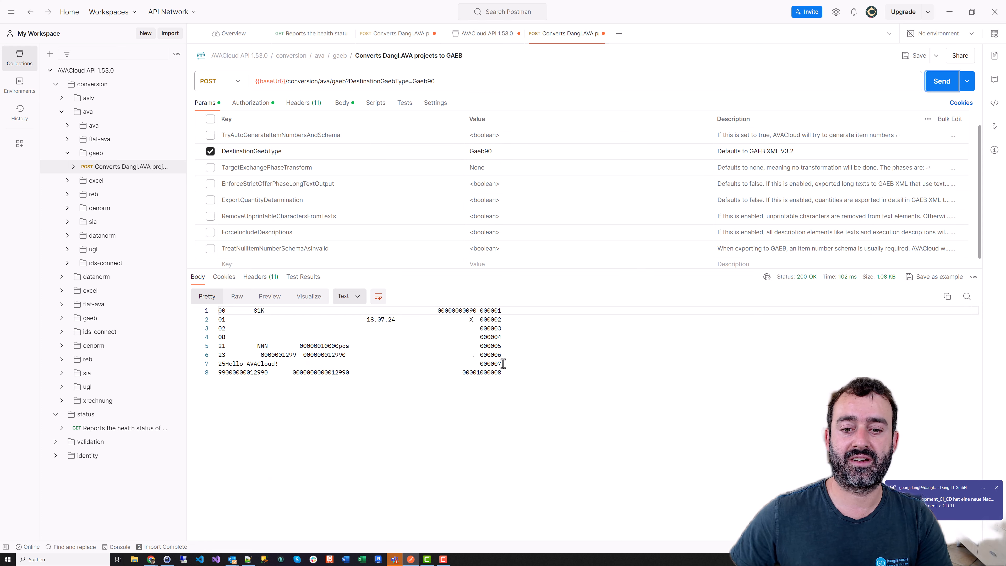
Inspect the fixed-width GAEB 90 response, highlighting the Hello AVACloud text on line 7
drag(523, 377, 152, 296)
click(495, 373)
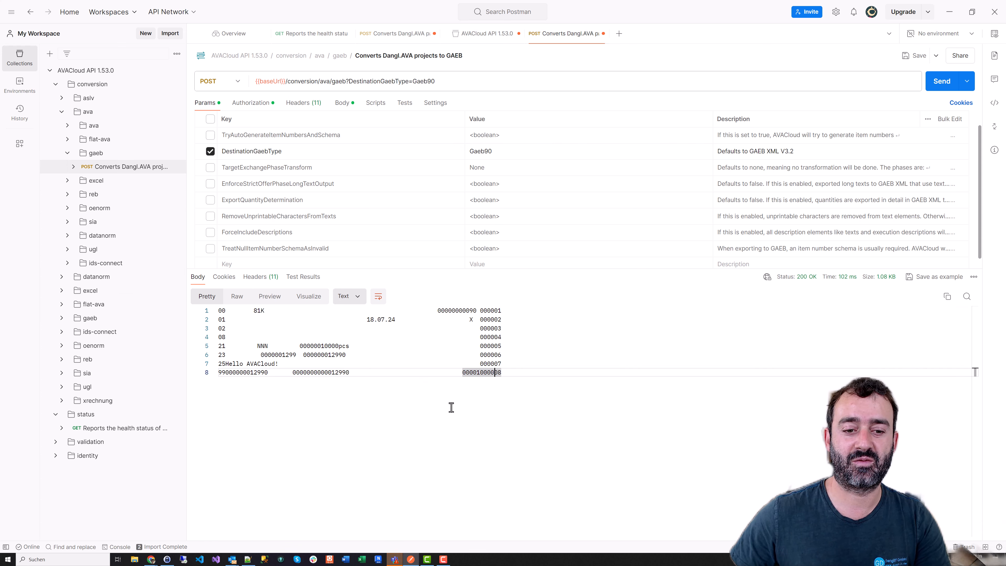
key(End)
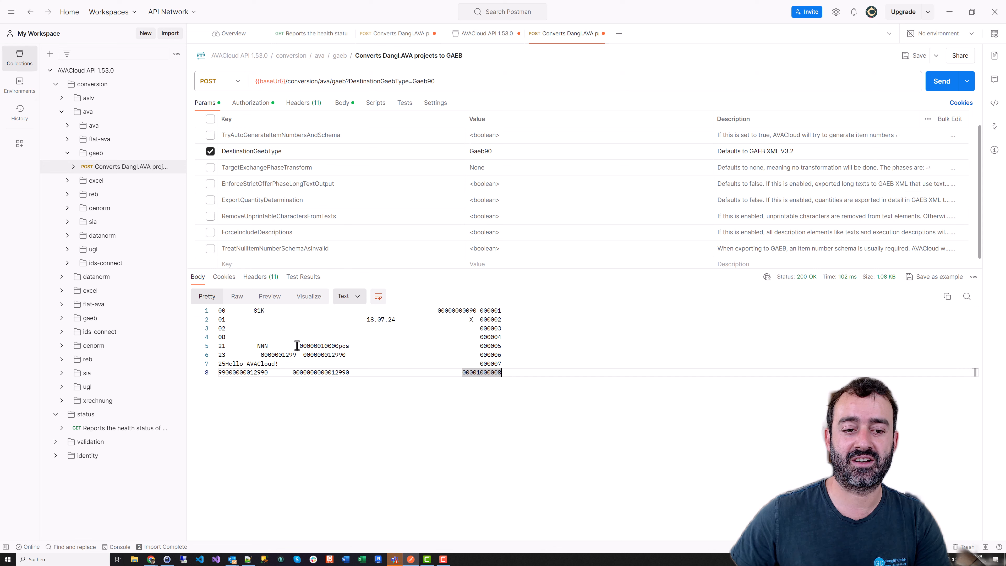
drag(279, 364, 229, 365)
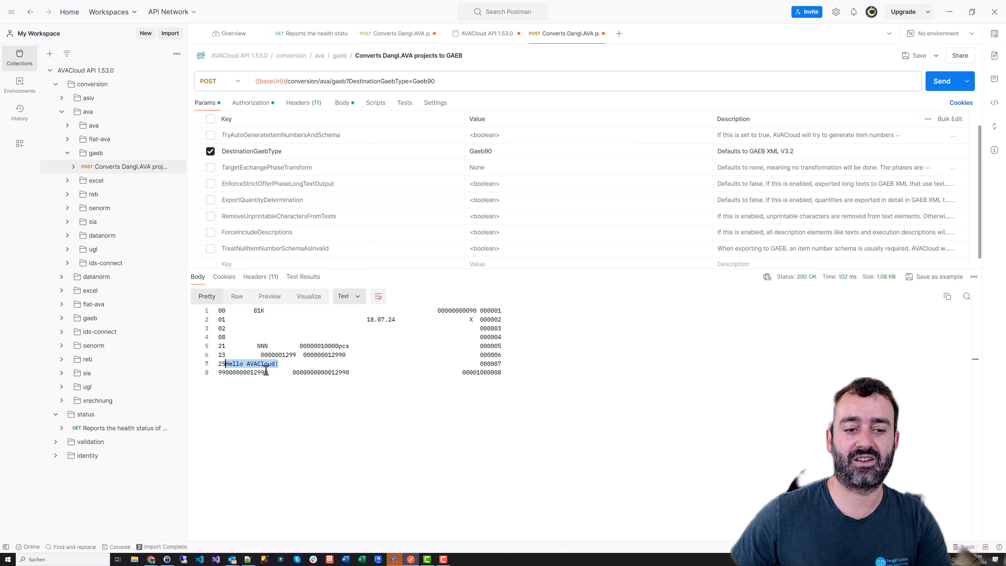
click(225, 365)
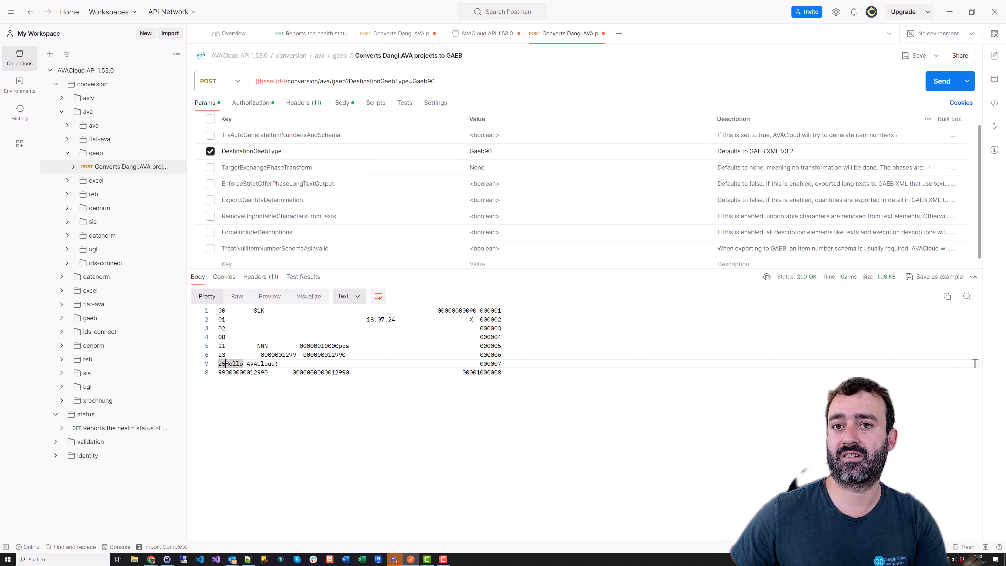
key(alt+Tab)
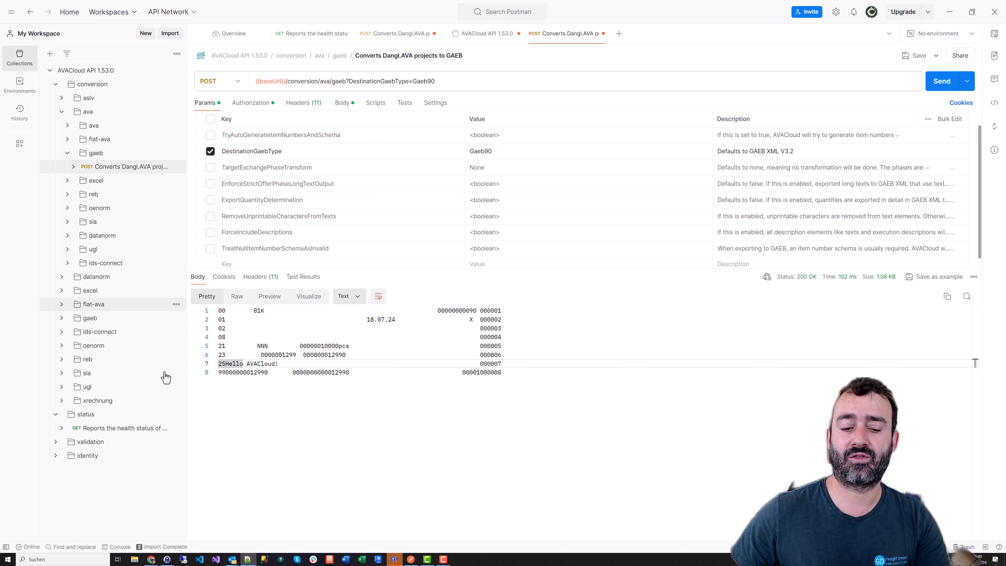
Open the pasted Activate AVACloud link in the Chrome incognito window
key(alt+Tab)
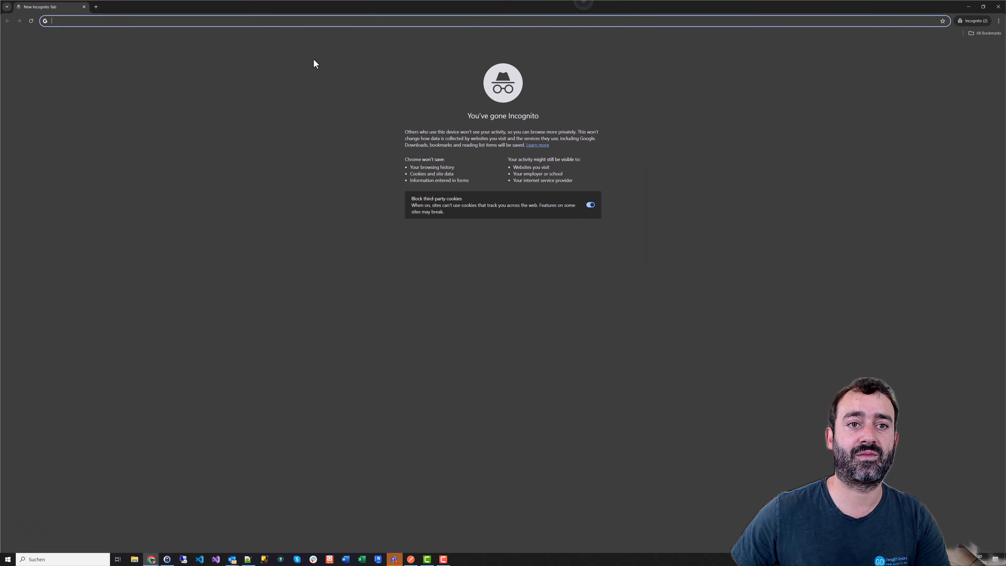
click(283, 21)
key(ctrl+v)
key(Return)
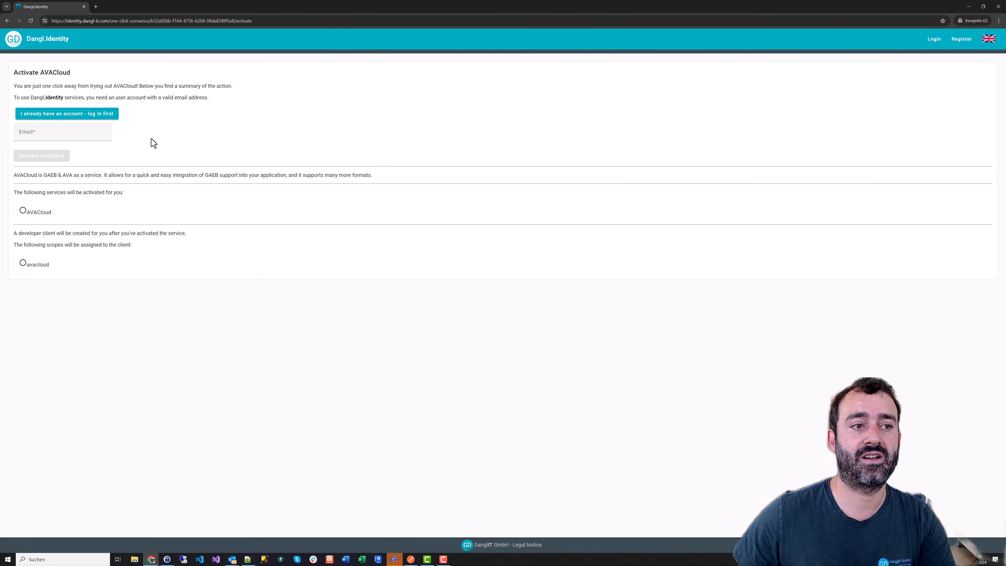
Enter the new account's e-mail address and activate AVACloud
click(40, 134)
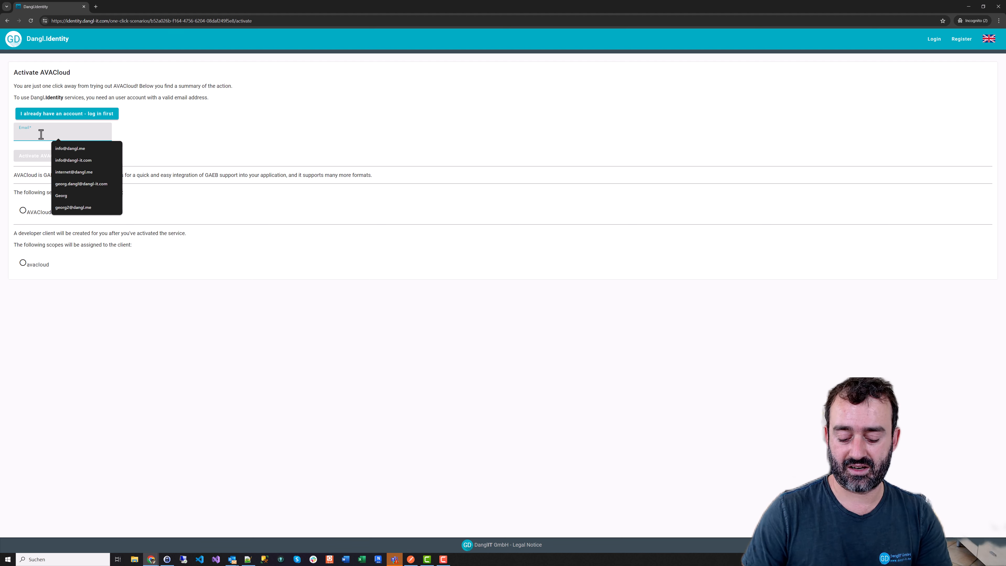
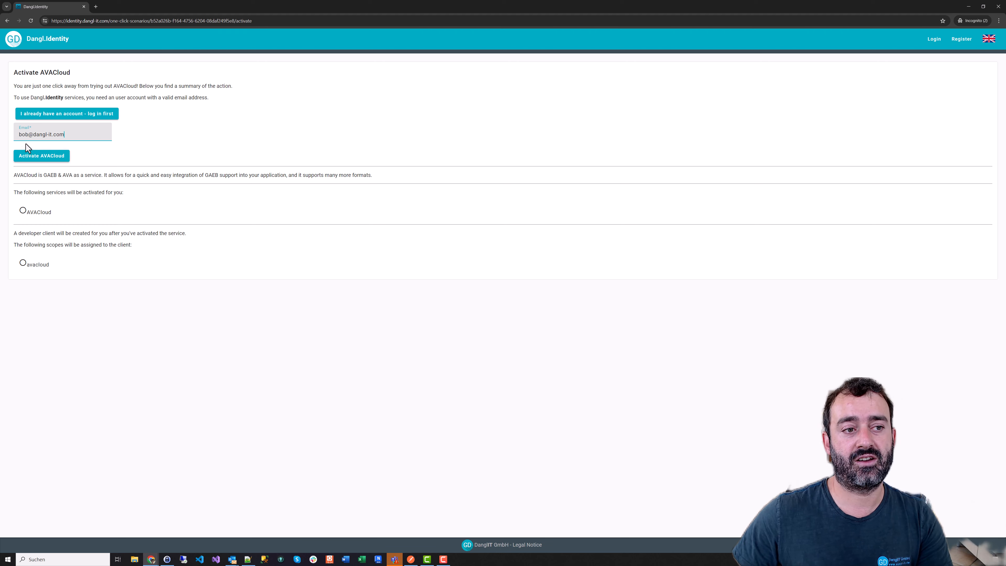
ctrl+scroll(119, 159, up, 4)
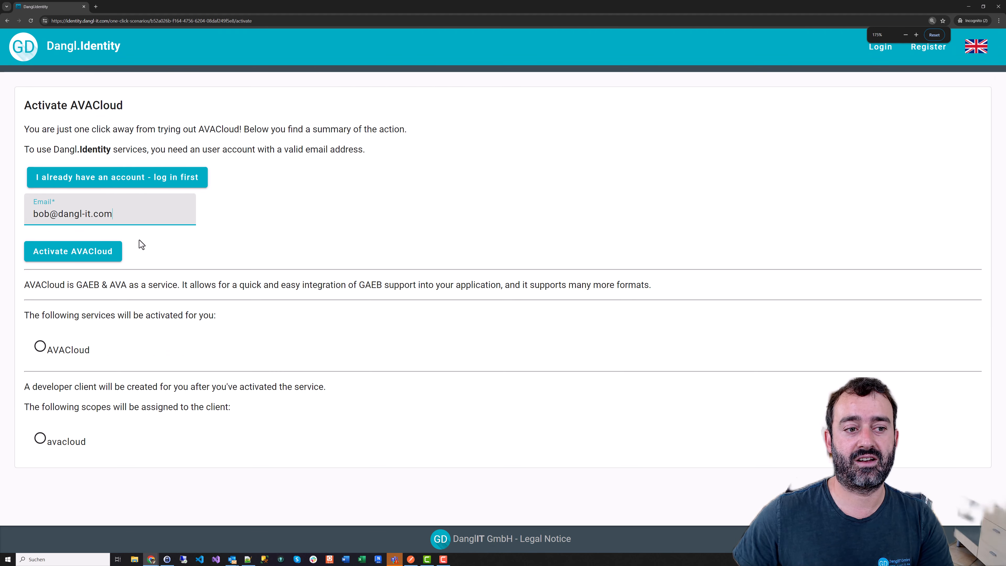
click(96, 263)
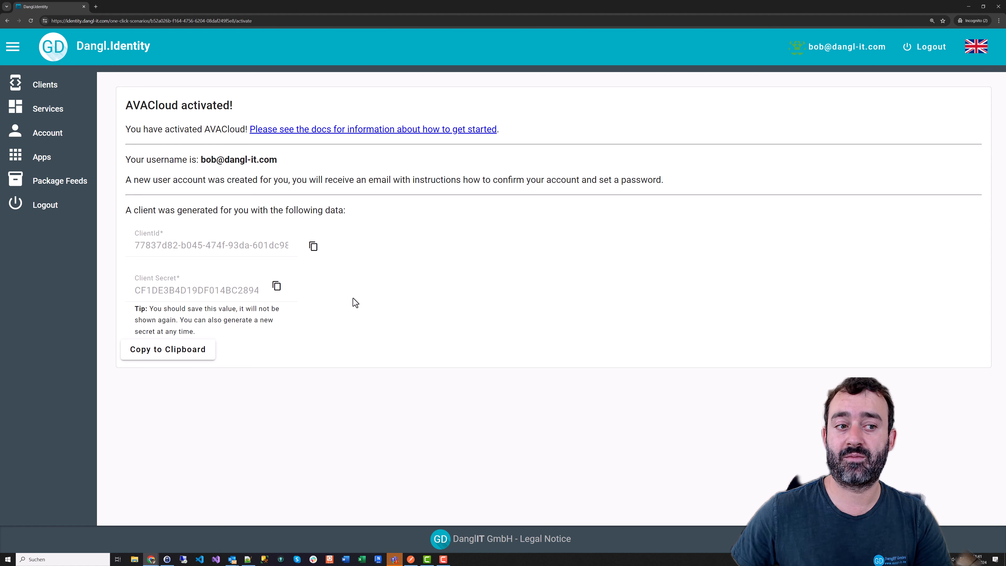
Go through Account, Developer, Services and Clients to view the new AVACloud client and its ID
click(46, 135)
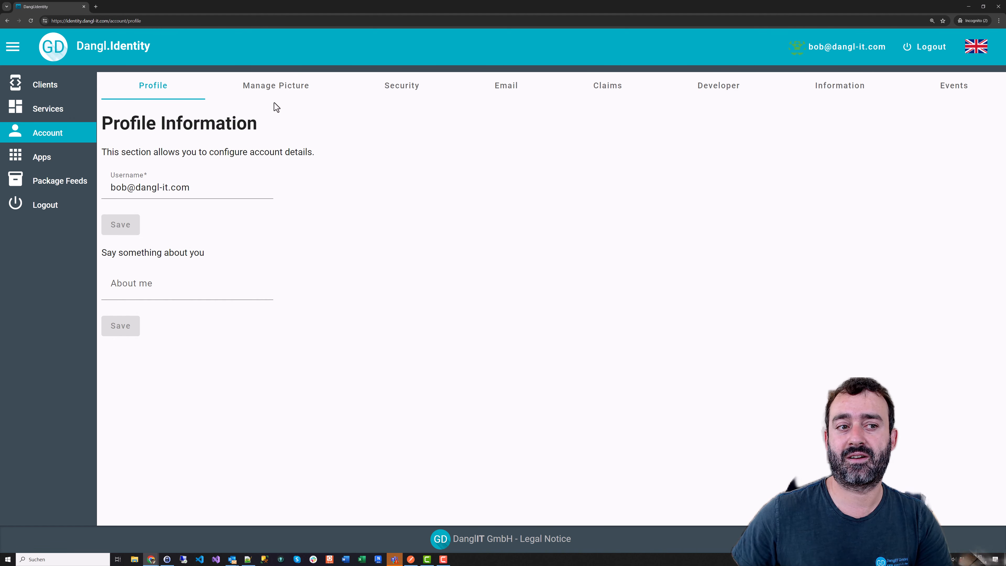
click(704, 89)
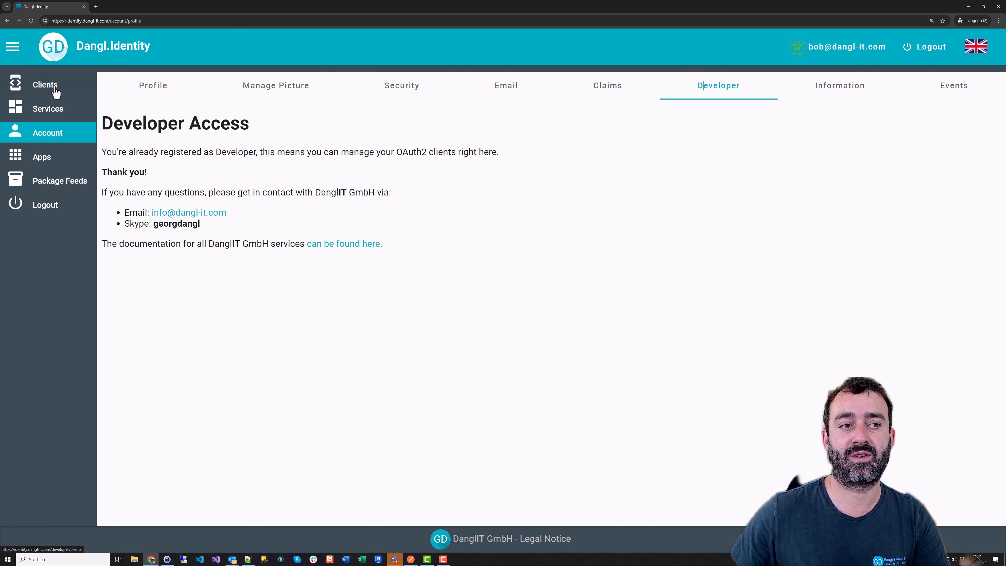
click(49, 111)
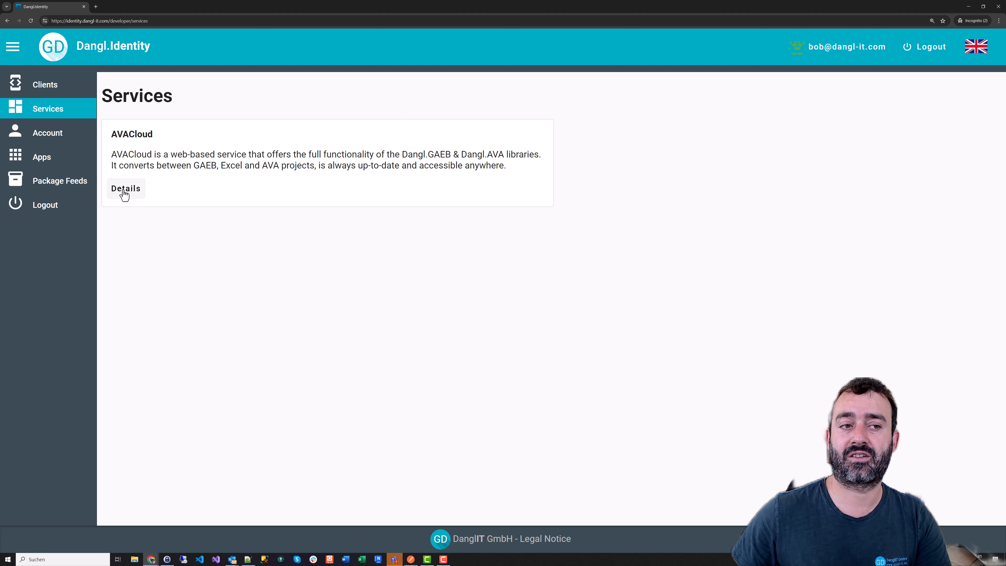
click(66, 90)
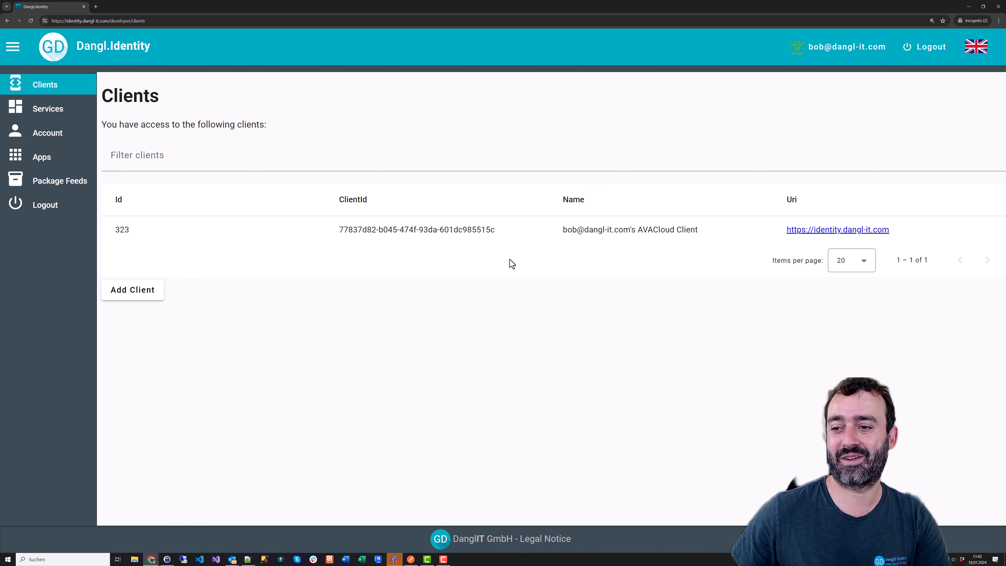
click(137, 300)
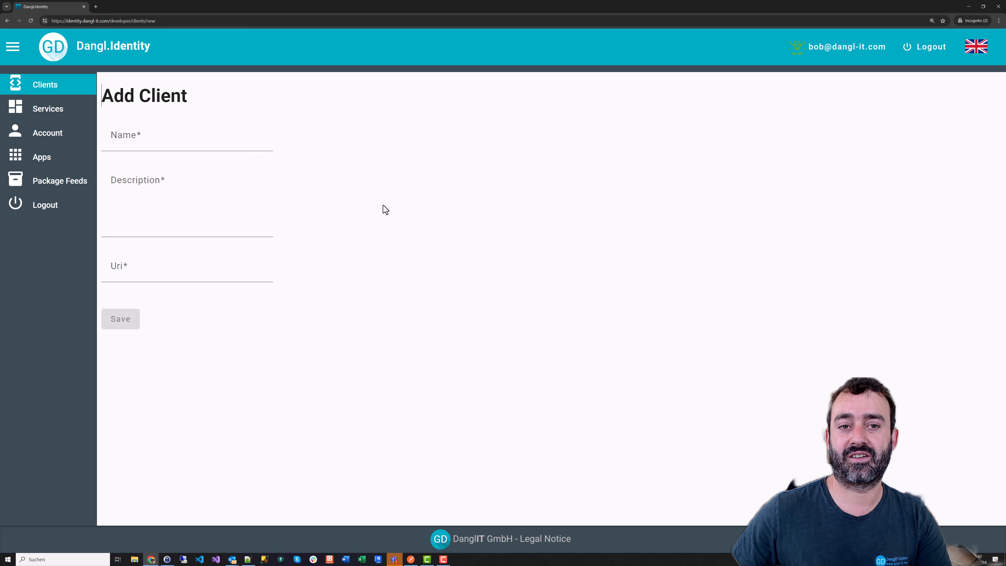
key(alt+Left)
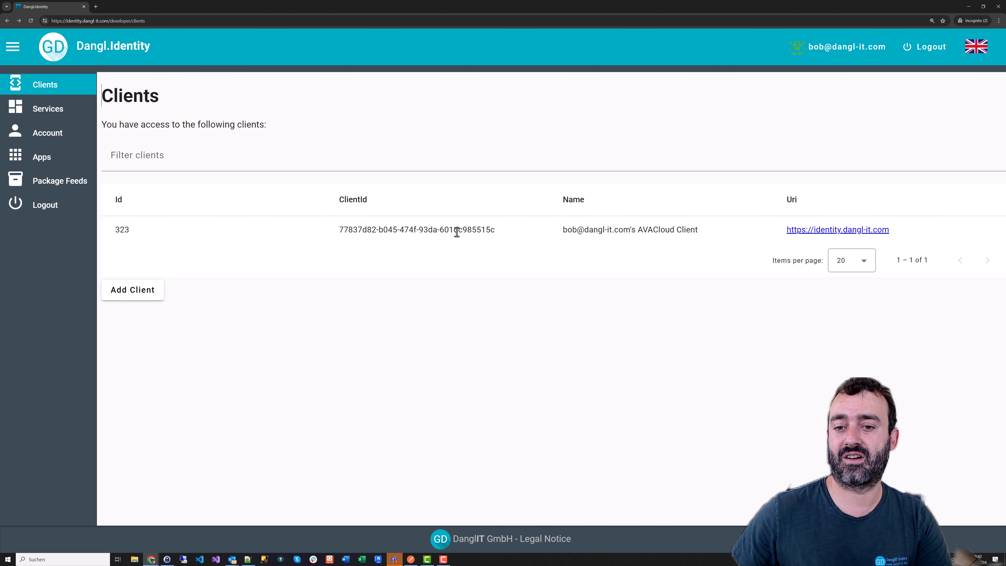